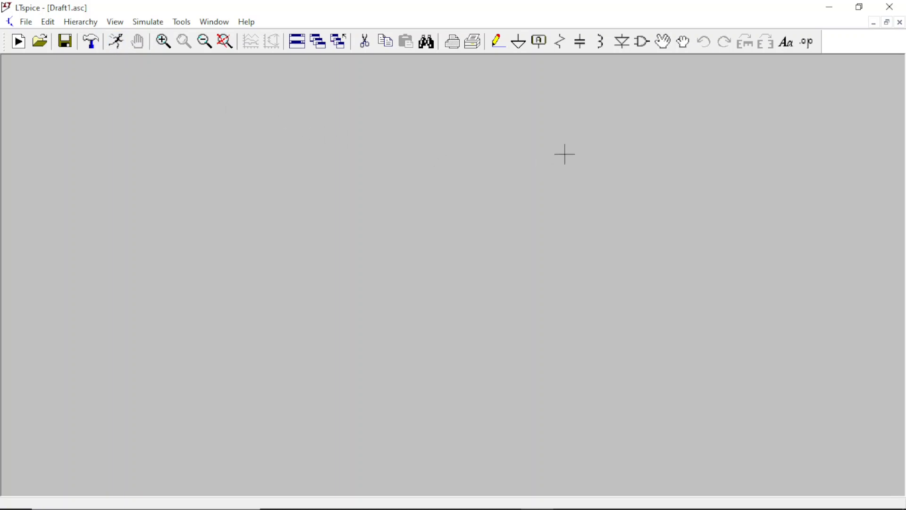
{"action": "left_click", "coordinate": [27, 24]}
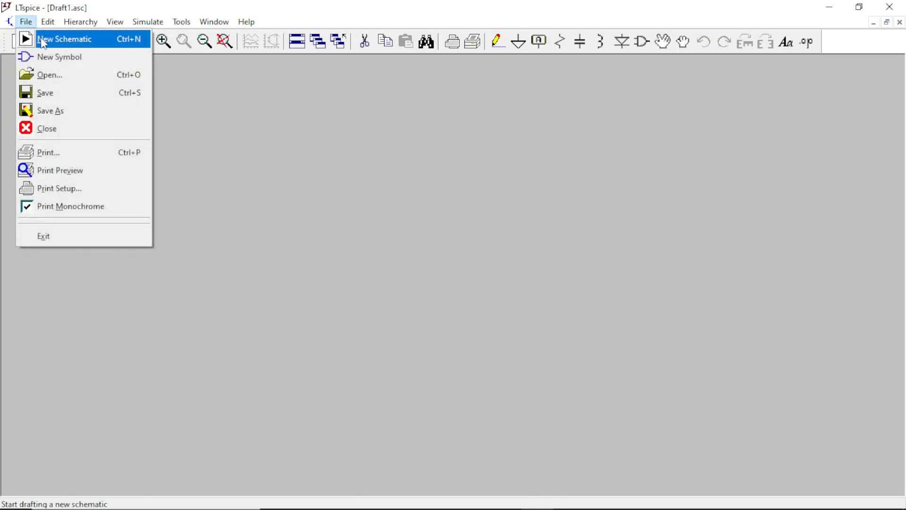
{"action": "left_click", "coordinate": [343, 13]}
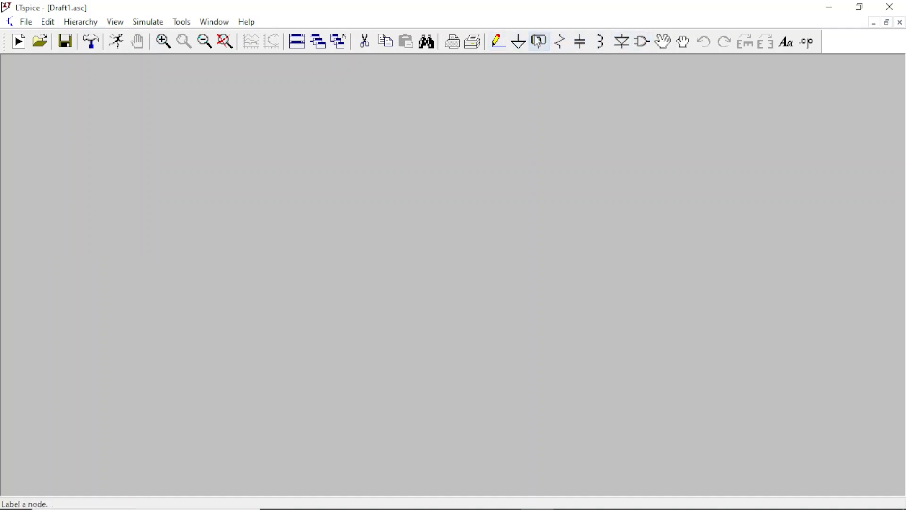
Step: Place a single upright voltage source, positive terminal up, near the left side of the empty schematic
{"action": "left_click", "coordinate": [643, 44]}
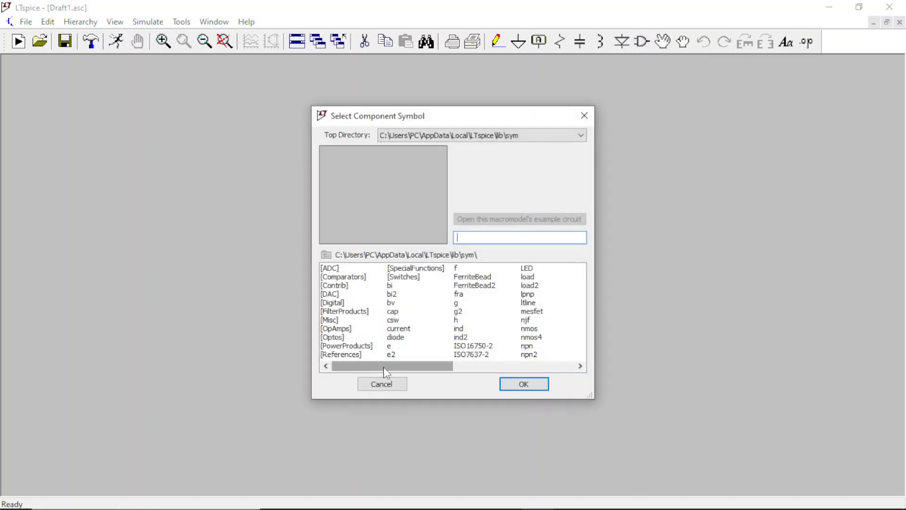
{"action": "left_click_drag", "start_coordinate": [384, 368], "coordinate": [496, 369]}
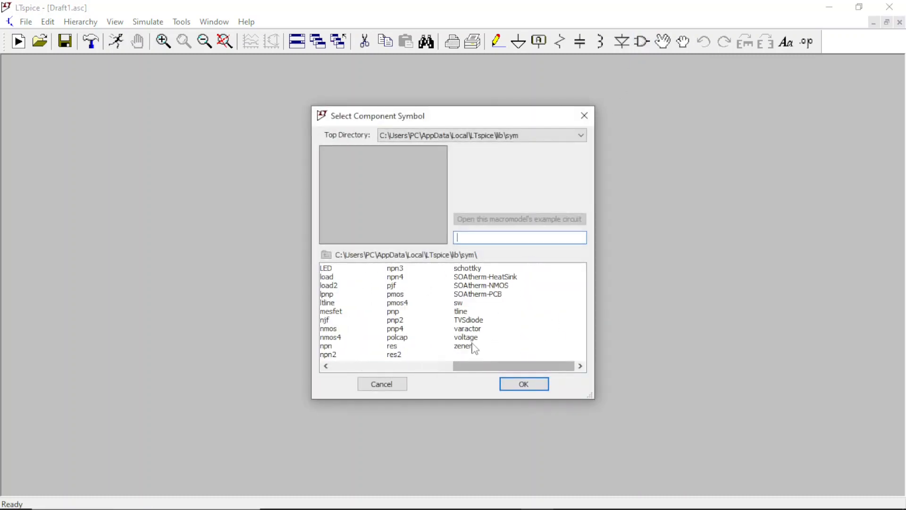
{"action": "left_click", "coordinate": [472, 338]}
{"action": "left_click", "coordinate": [540, 389]}
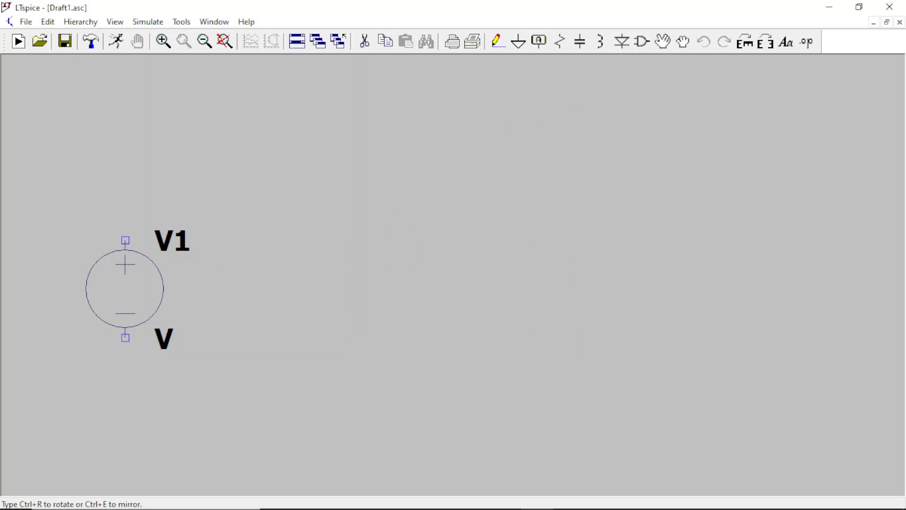
{"action": "key", "text": "ctrl+r"}
{"action": "key", "text": "ctrl+r"}
{"action": "key", "text": "ctrl+r"}
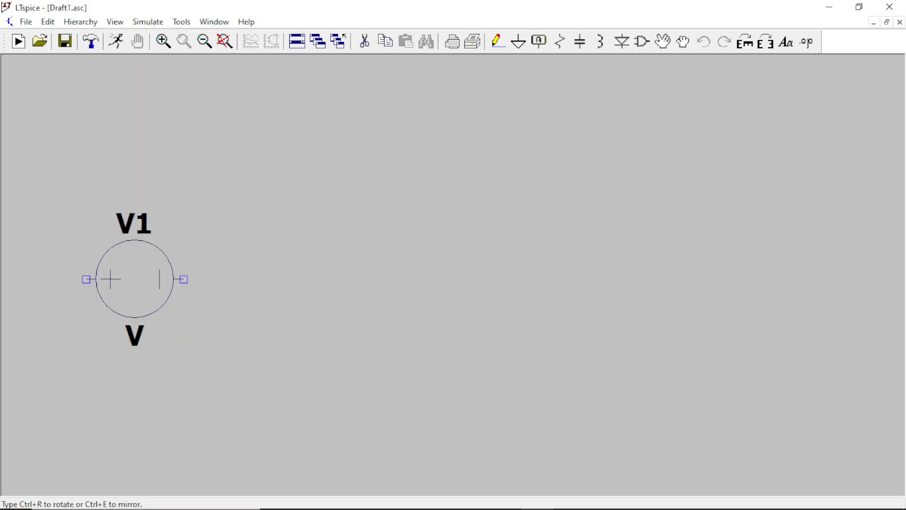
{"action": "key", "text": "ctrl+r"}
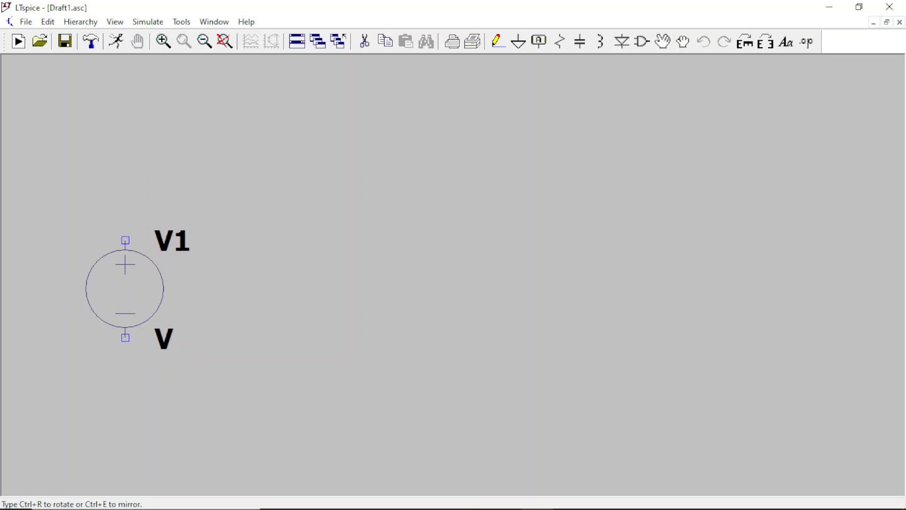
{"action": "left_click", "coordinate": [125, 240]}
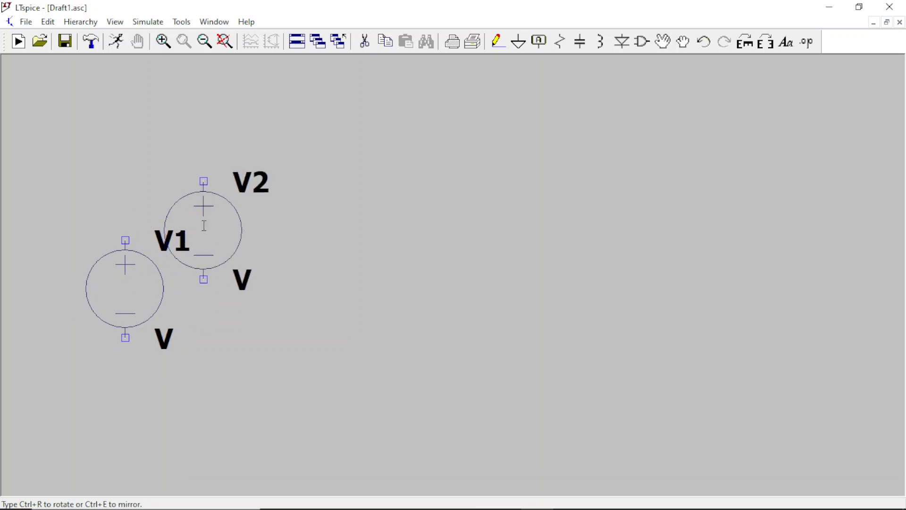
{"action": "key", "text": "Escape"}
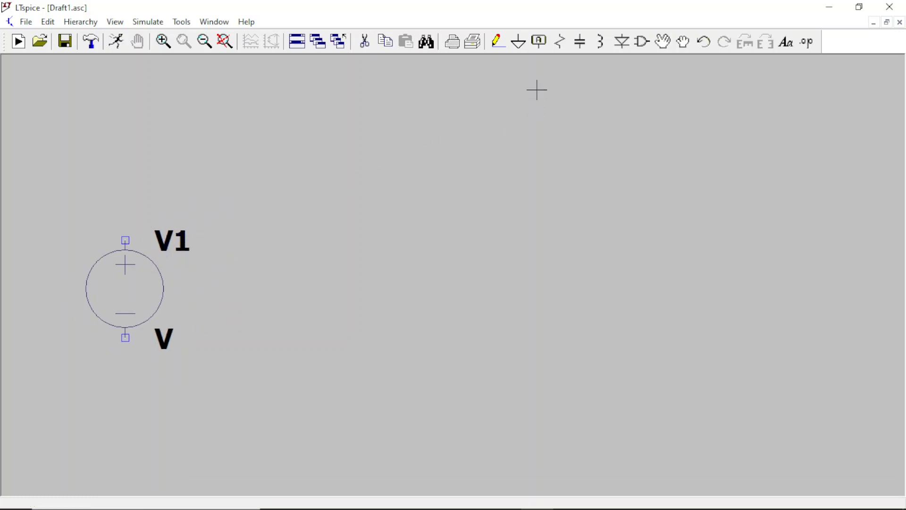
Step: Place a ground symbol directly below the voltage source and wire it to the source's negative terminal
{"action": "left_click", "coordinate": [519, 41]}
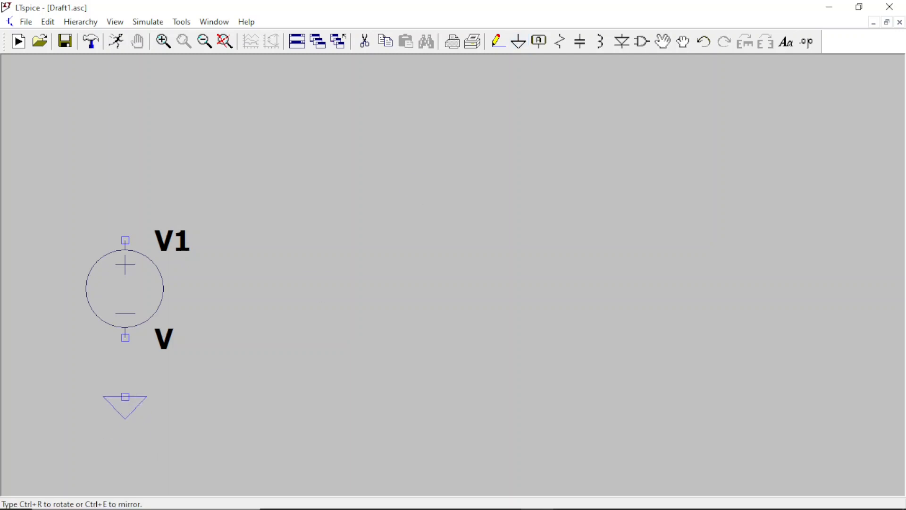
{"action": "left_click", "coordinate": [125, 396]}
{"action": "key", "text": "Escape"}
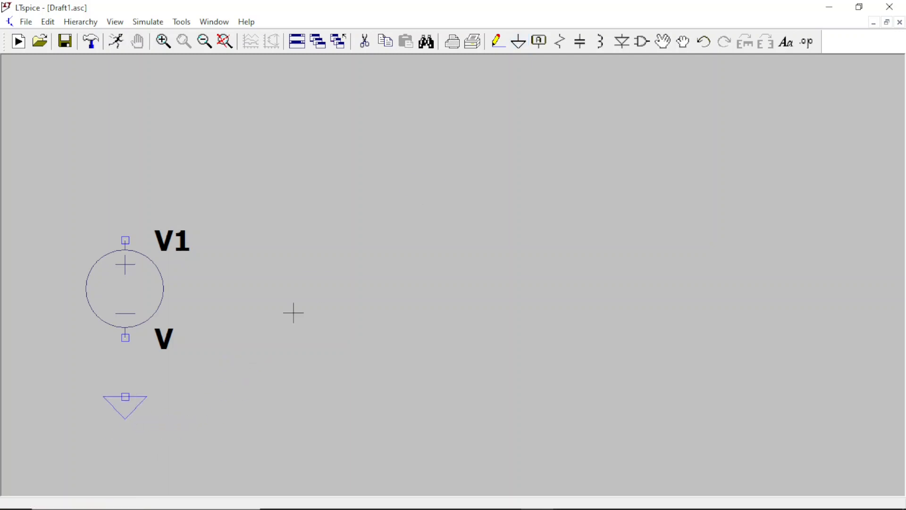
{"action": "left_click", "coordinate": [499, 49]}
{"action": "left_click", "coordinate": [125, 338]}
{"action": "left_click", "coordinate": [125, 396]}
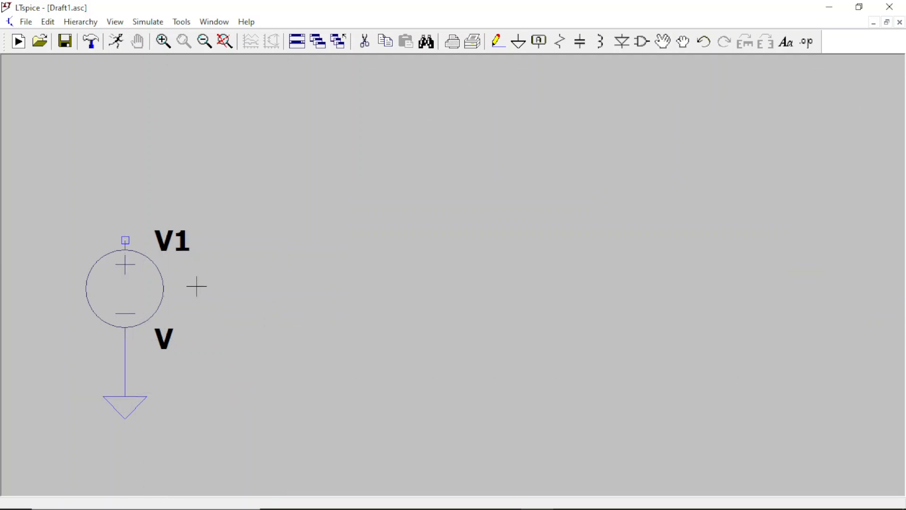
Step: Configure voltage source V1 as a SINE function with an amplitude of 1 V and a frequency of 1.5k Hz
{"action": "right_click", "coordinate": [134, 290]}
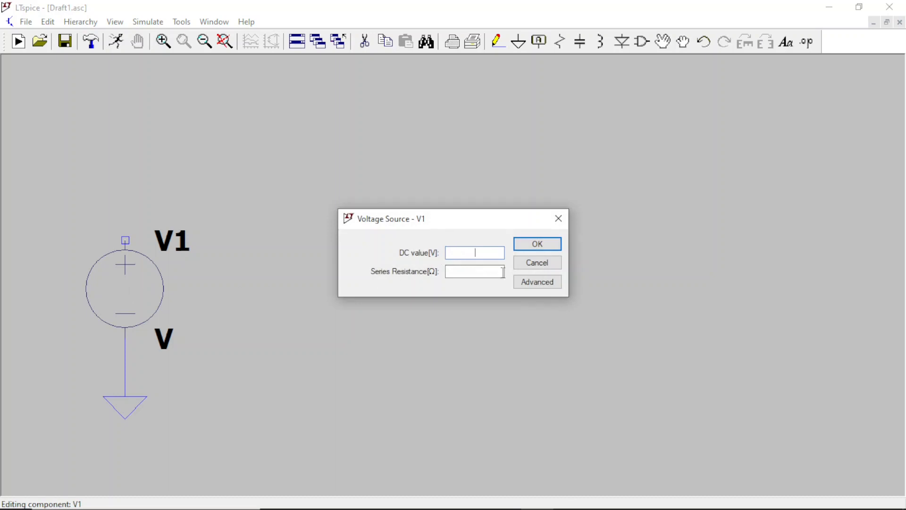
{"action": "left_click", "coordinate": [537, 282]}
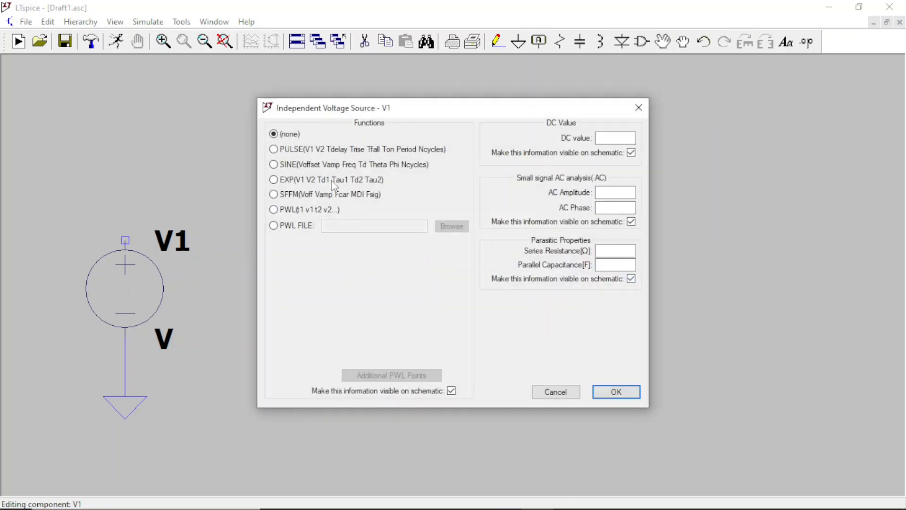
{"action": "left_click", "coordinate": [273, 165]}
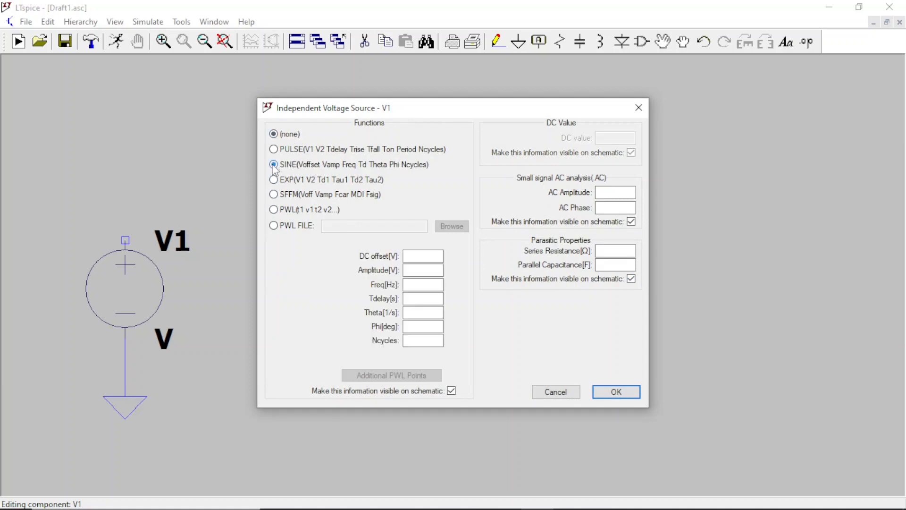
{"action": "left_click", "coordinate": [420, 269]}
{"action": "type", "text": "1"}
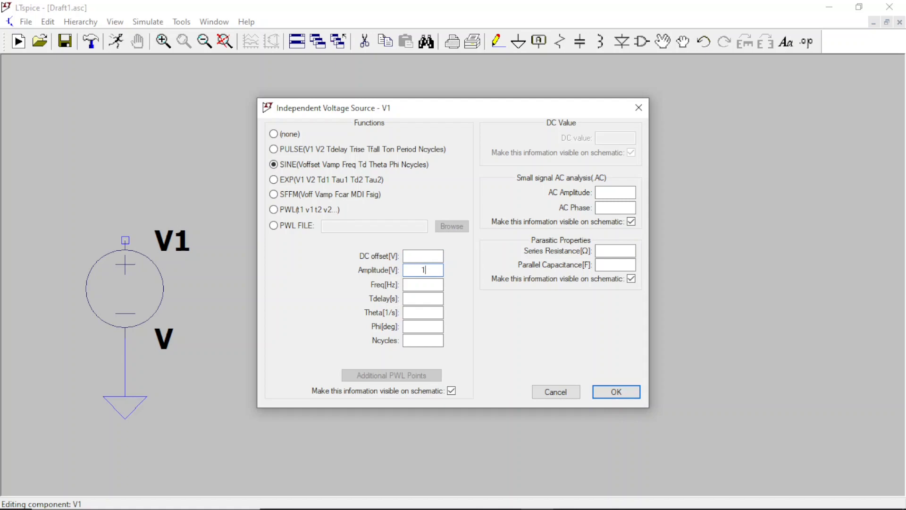
{"action": "left_click", "coordinate": [425, 283]}
{"action": "type", "text": "1.5k"}
{"action": "left_click", "coordinate": [605, 391]}
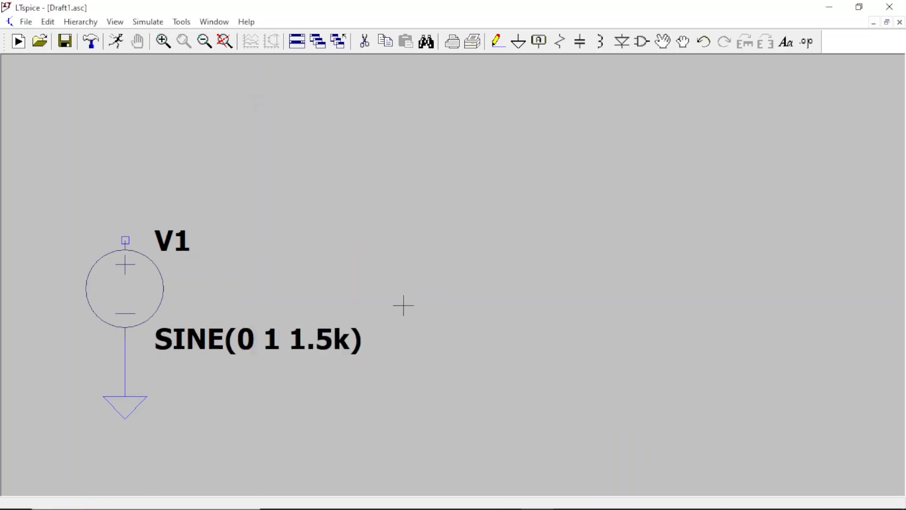
Step: Rename the voltage source's reference designator to Vin
{"action": "right_click", "coordinate": [171, 242]}
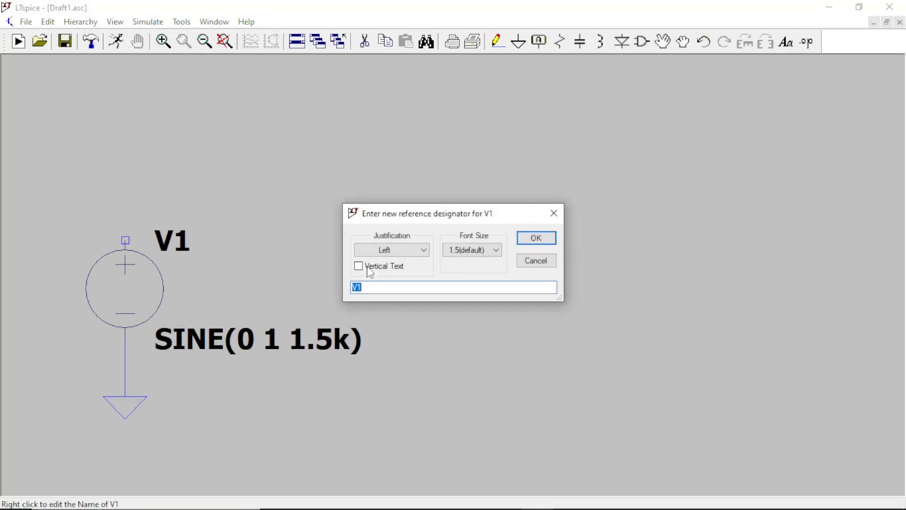
{"action": "left_click", "coordinate": [391, 288]}
{"action": "key", "text": "BackSpace"}
{"action": "type", "text": "in"}
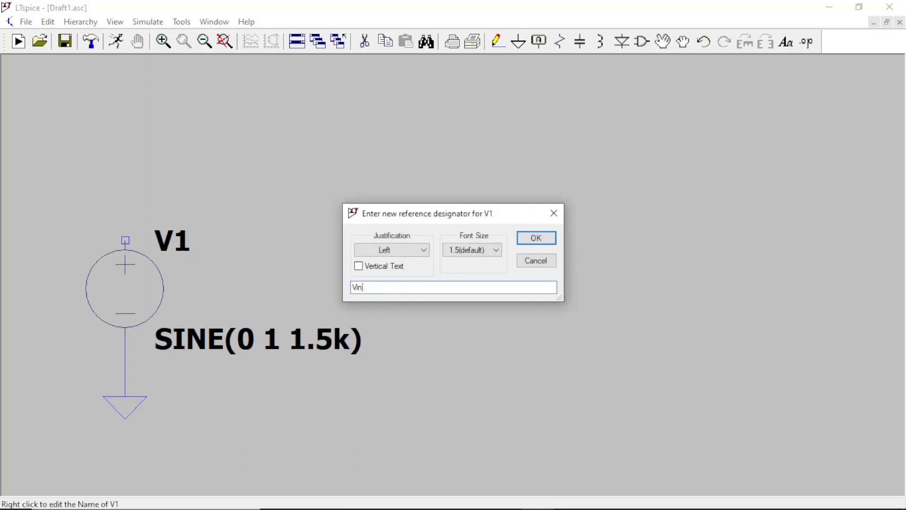
{"action": "left_click", "coordinate": [547, 242]}
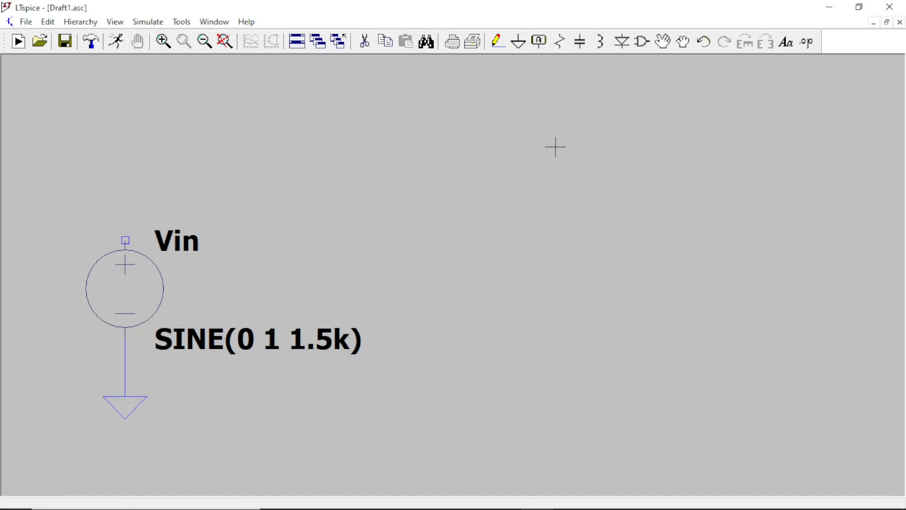
Step: Place a capacitor, rotated to lie horizontally, above and to the right of the Vin source
{"action": "left_click", "coordinate": [582, 48]}
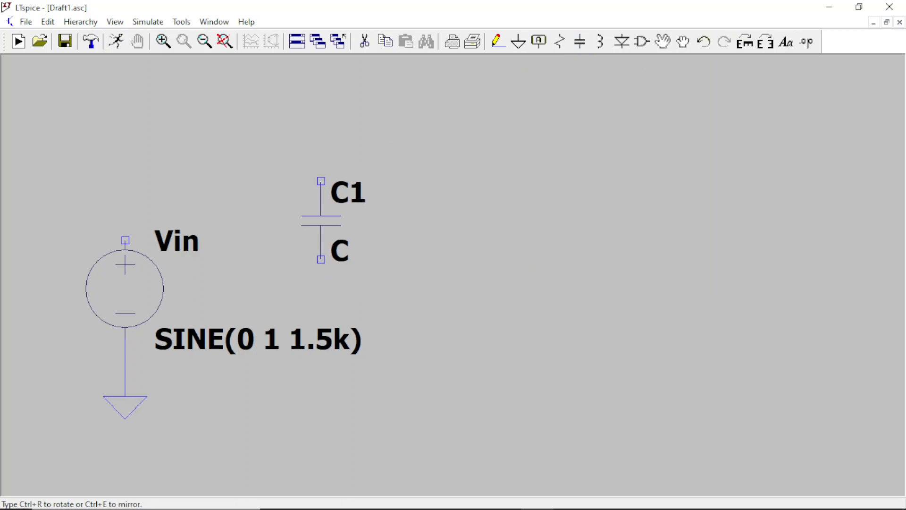
{"action": "key", "text": "ctrl+r"}
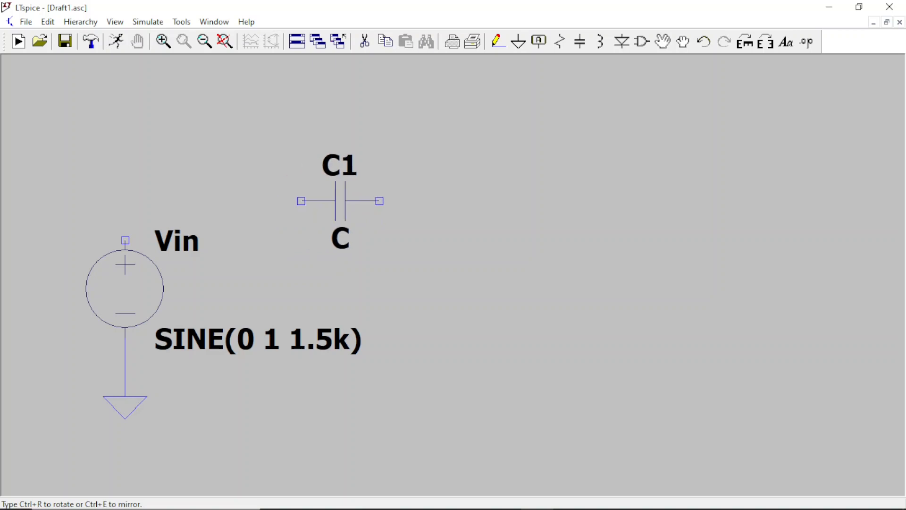
{"action": "left_click", "coordinate": [340, 200]}
{"action": "key", "text": "Escape"}
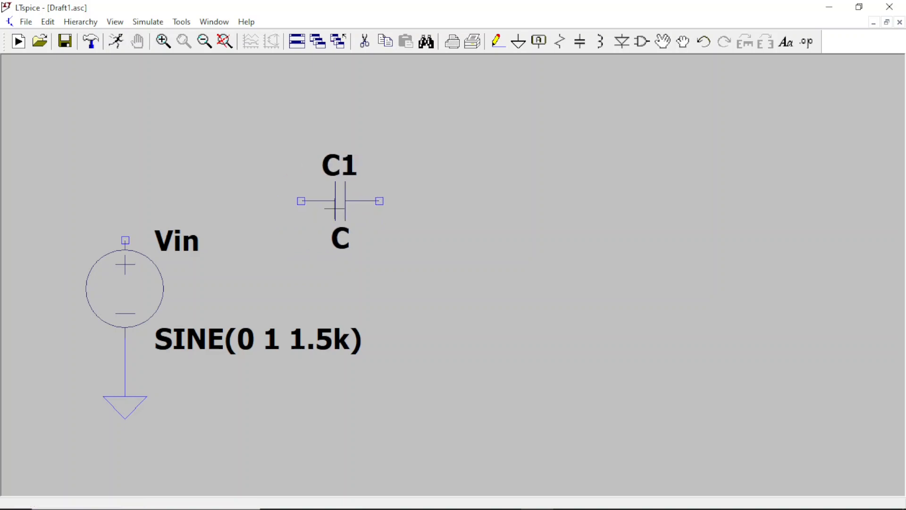
Step: Wire Vin's positive terminal up and across to the capacitor's nearer terminal
{"action": "left_click", "coordinate": [499, 45]}
{"action": "left_click", "coordinate": [125, 240]}
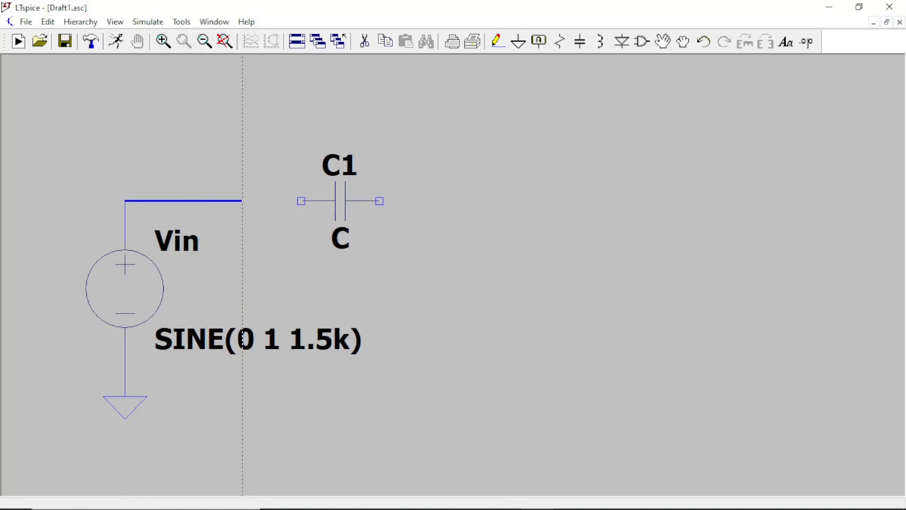
{"action": "left_click", "coordinate": [301, 201]}
{"action": "key", "text": "Escape"}
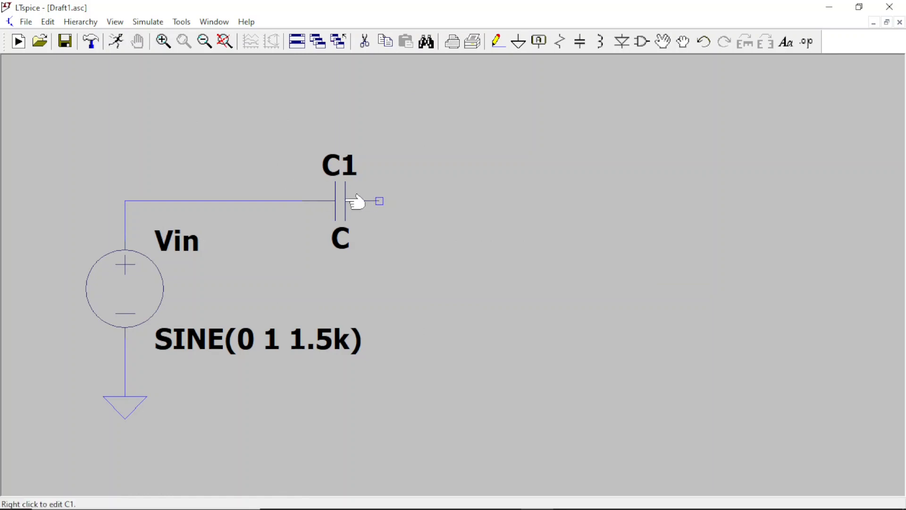
Step: Set capacitor C1's capacitance to 10u
{"action": "right_click", "coordinate": [342, 204]}
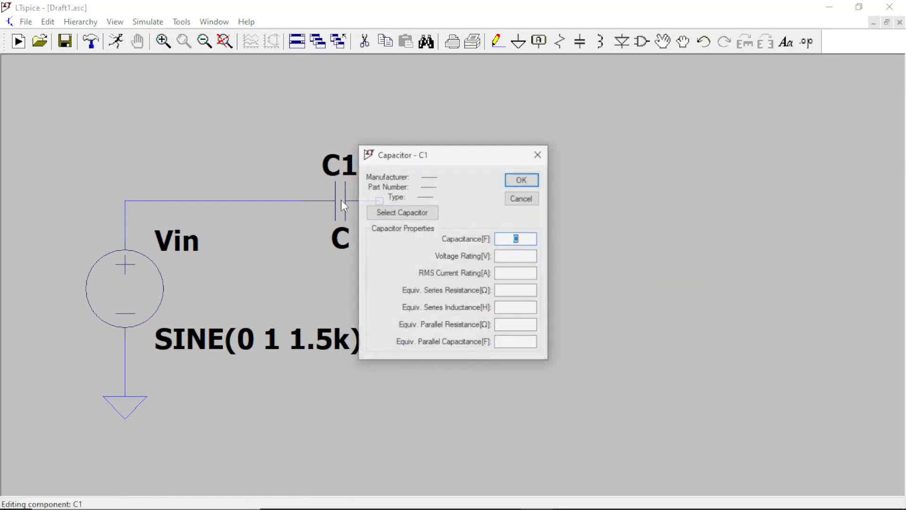
{"action": "left_click", "coordinate": [522, 239]}
{"action": "key", "text": "BackSpace"}
{"action": "type", "text": "10"}
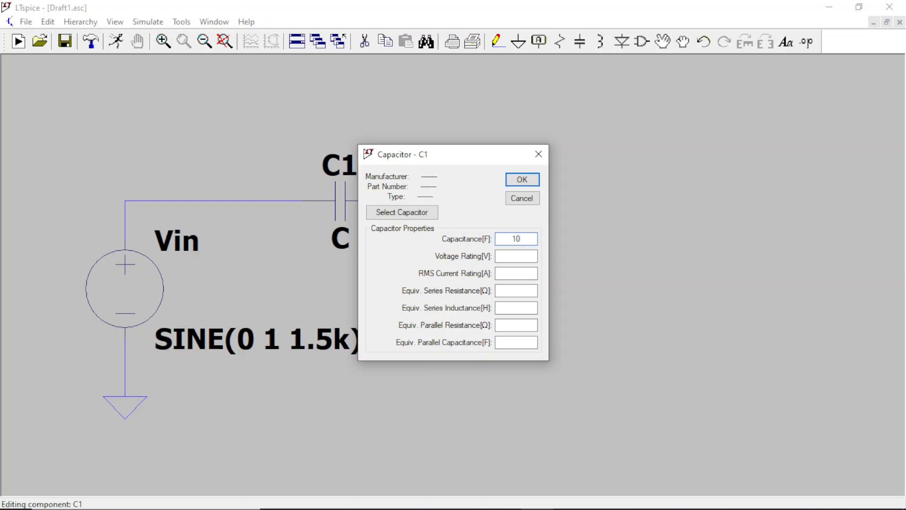
{"action": "type", "text": "u"}
{"action": "left_click", "coordinate": [522, 180]}
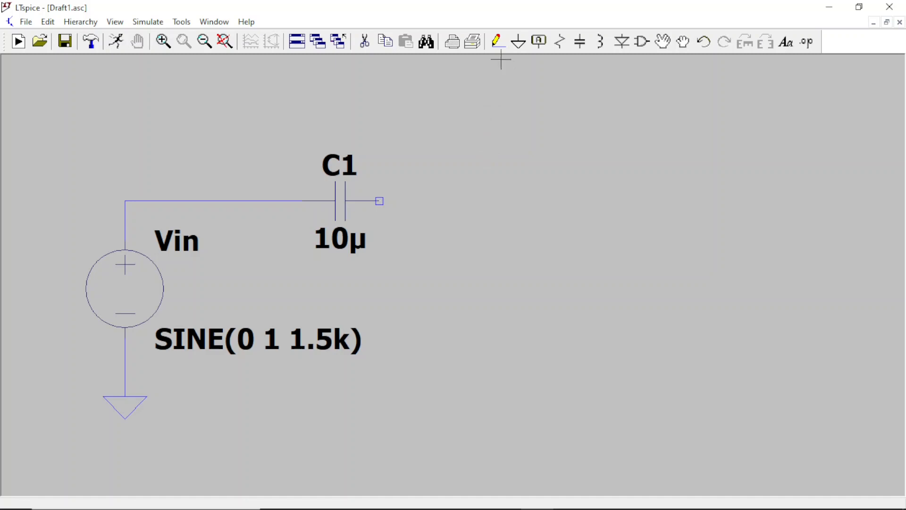
Step: Draw a horizontal wire extending rightward from C1's free terminal and leave its far end open
{"action": "left_click", "coordinate": [497, 43]}
{"action": "left_click", "coordinate": [379, 201]}
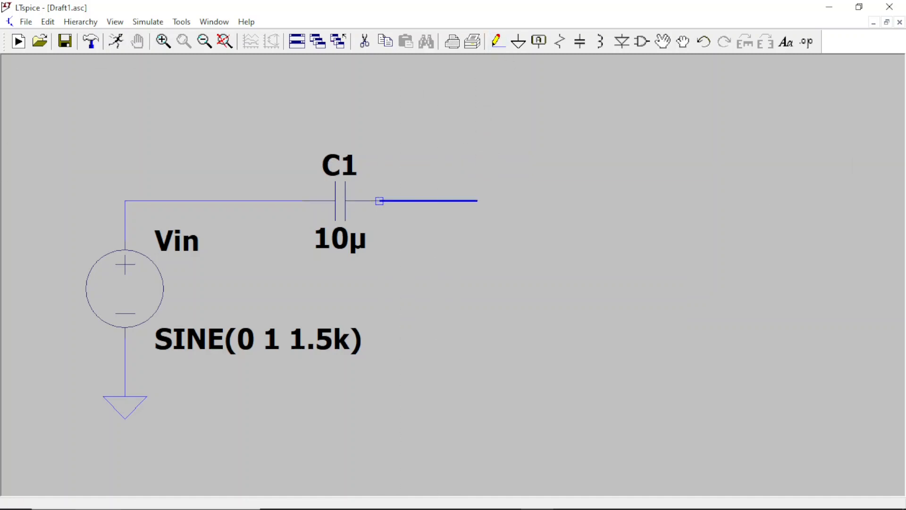
{"action": "right_click", "coordinate": [497, 201]}
{"action": "right_click", "coordinate": [497, 201]}
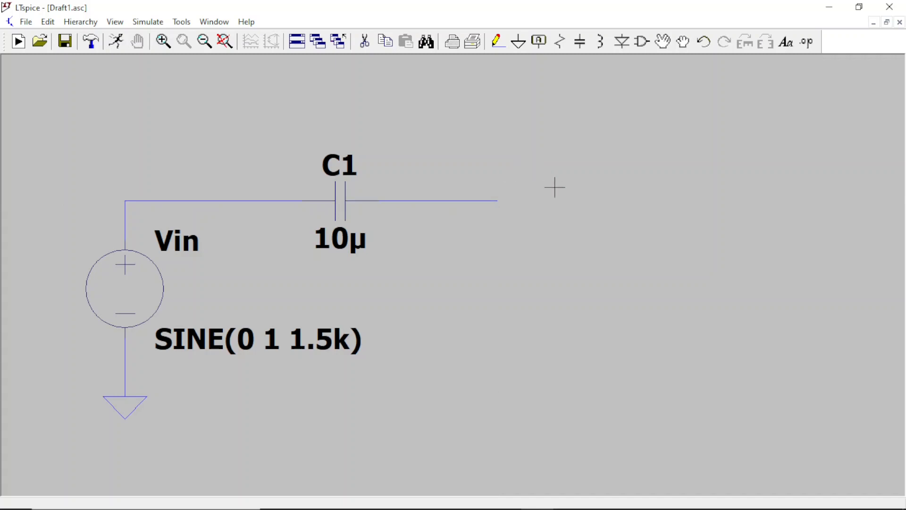
Step: Place a vertical resistor above the open end of C1's output wire and set its resistance to 1k
{"action": "scroll", "coordinate": [555, 187], "scroll_direction": "down", "scroll_amount": 2}
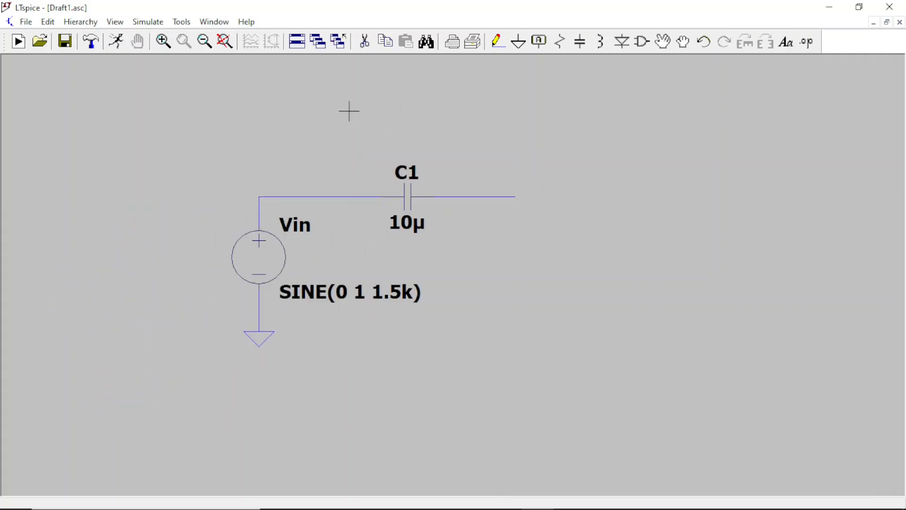
{"action": "left_click", "coordinate": [561, 45]}
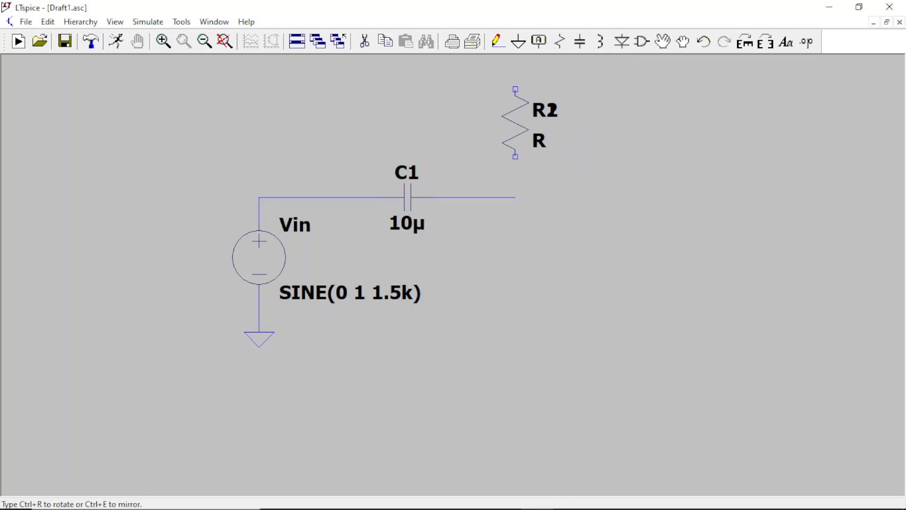
{"action": "key", "text": "Escape"}
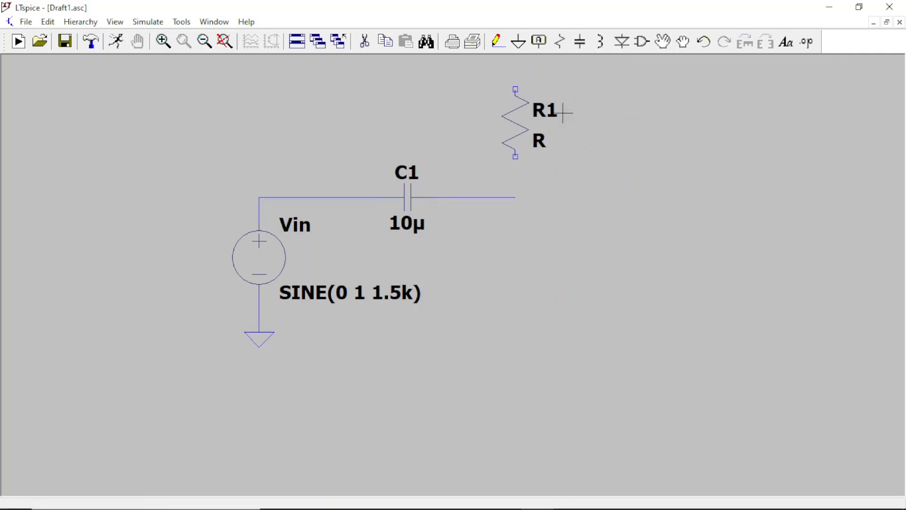
{"action": "right_click", "coordinate": [526, 125]}
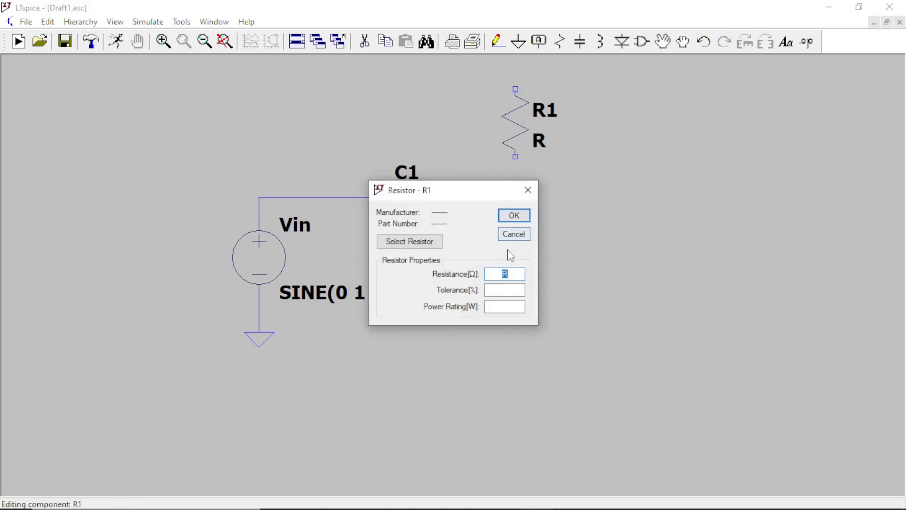
{"action": "left_click", "coordinate": [512, 274]}
{"action": "type", "text": "1k"}
{"action": "left_click", "coordinate": [512, 215]}
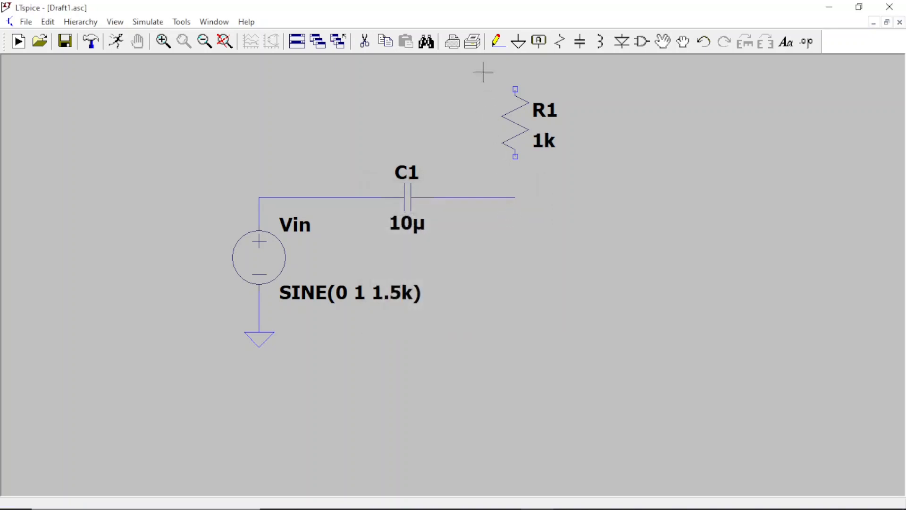
Step: Wire R1's lower terminal down to the open end of C1's output wire
{"action": "left_click", "coordinate": [498, 42]}
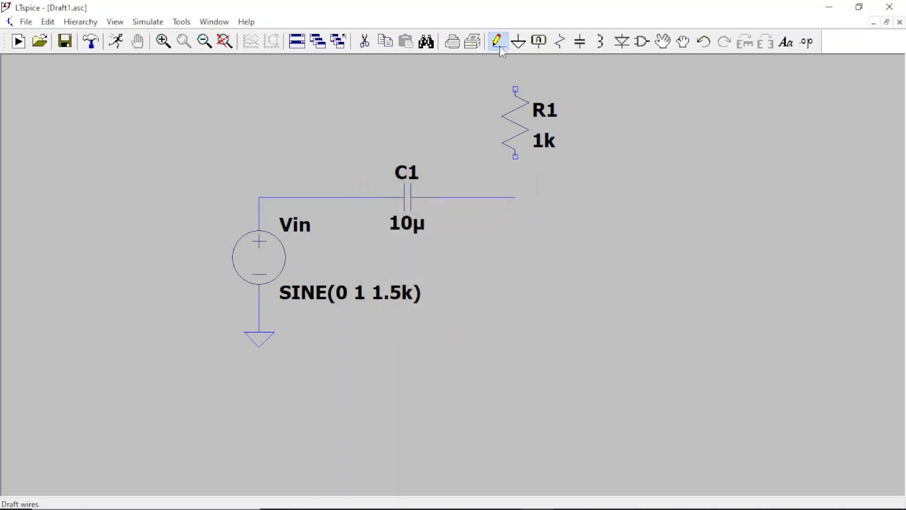
{"action": "left_click", "coordinate": [516, 157]}
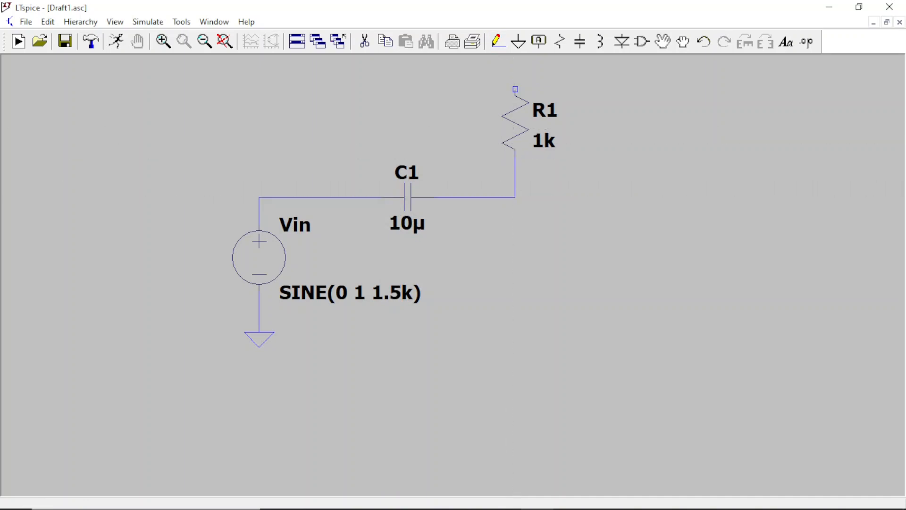
{"action": "left_click", "coordinate": [516, 198]}
{"action": "right_click", "coordinate": [515, 250]}
Step: Place a vertical resistor below the C1–R1 junction, wired to that junction, and set its resistance to 1k
{"action": "left_click", "coordinate": [515, 251]}
{"action": "left_click", "coordinate": [562, 44]}
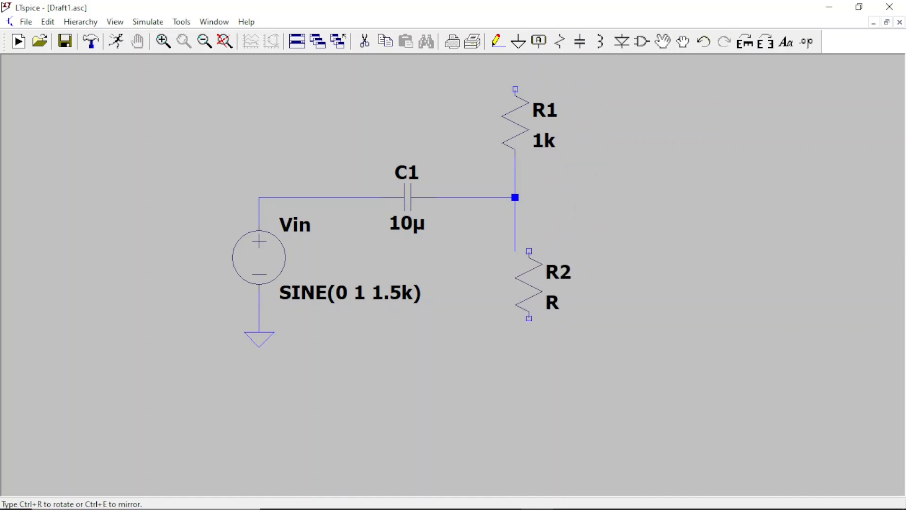
{"action": "left_click", "coordinate": [514, 283]}
{"action": "key", "text": "Escape"}
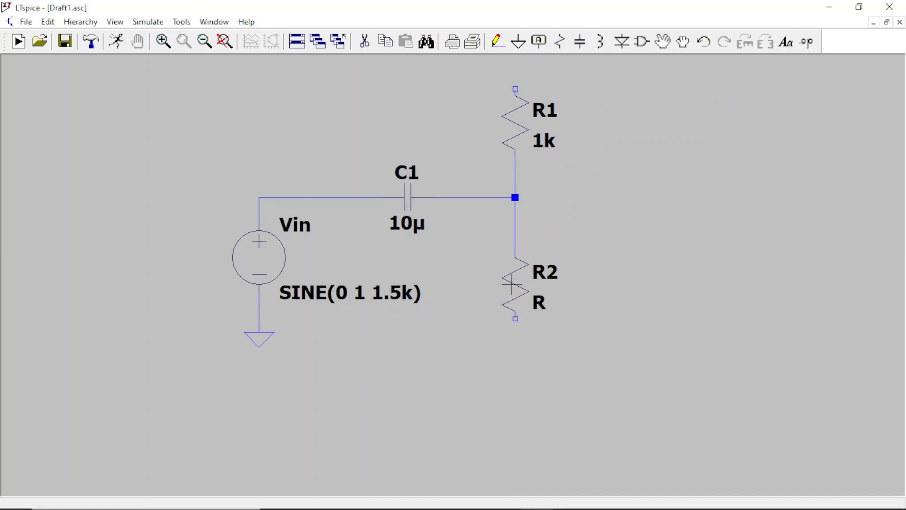
{"action": "right_click", "coordinate": [519, 285]}
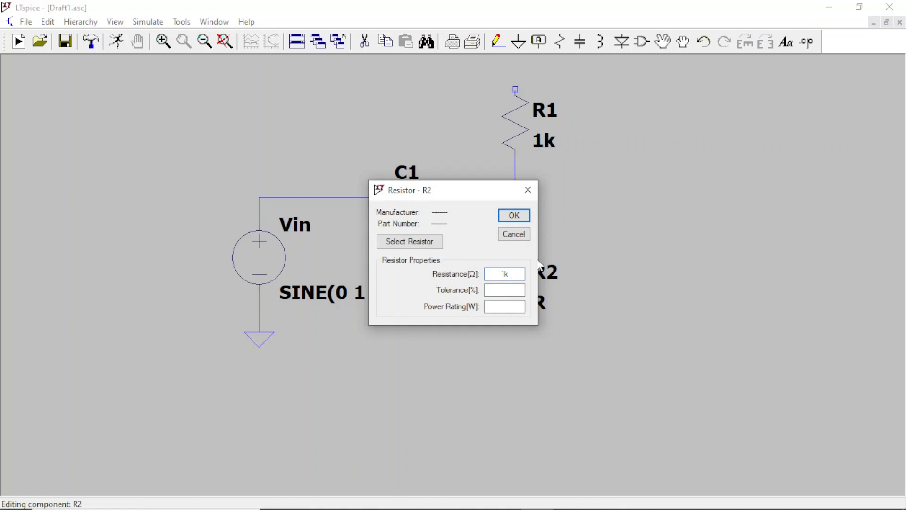
{"action": "left_click", "coordinate": [514, 216]}
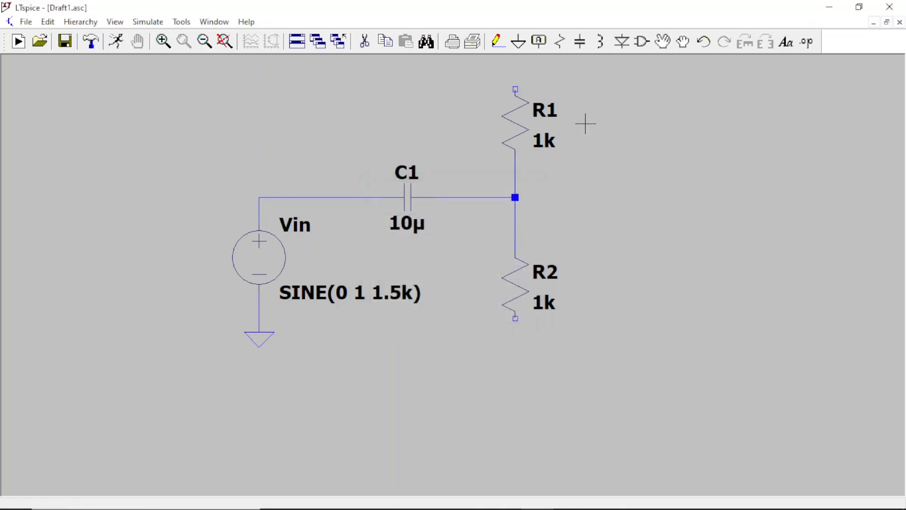
Step: Draw a wire down from R2's lower terminal and attach a ground symbol to its end
{"action": "left_click", "coordinate": [497, 41]}
{"action": "left_click", "coordinate": [516, 318]}
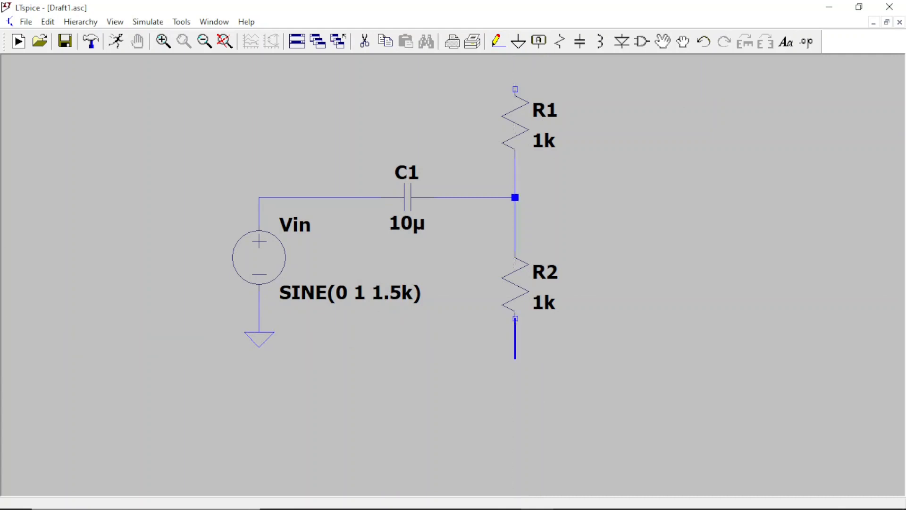
{"action": "left_click", "coordinate": [516, 386]}
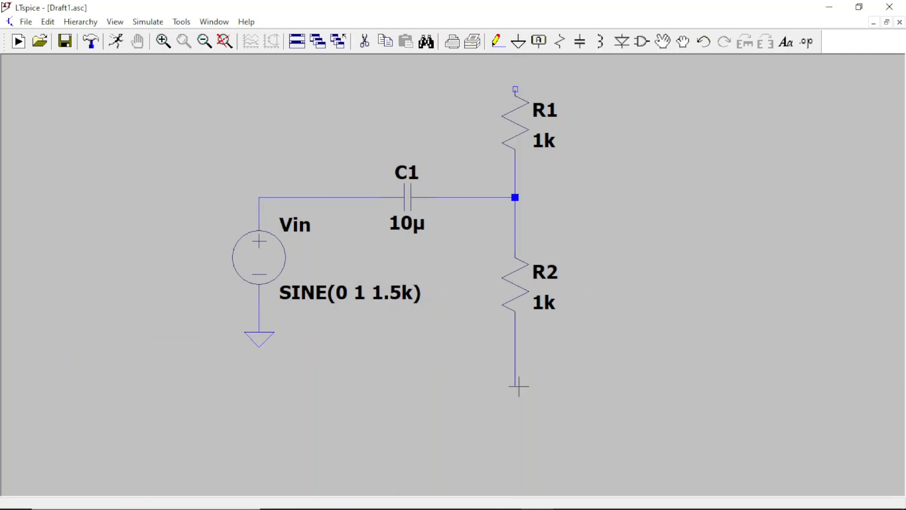
{"action": "left_click", "coordinate": [520, 43]}
{"action": "left_click", "coordinate": [515, 385]}
Step: Wire R1's upper terminal upward and extend it horizontally rightward as a supply rail with its far end open
{"action": "left_click", "coordinate": [225, 41]}
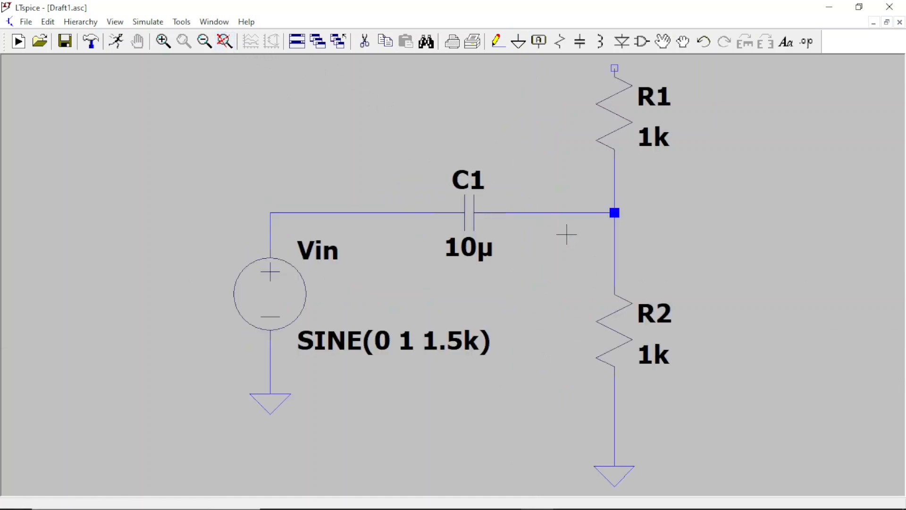
{"action": "left_click", "coordinate": [204, 41]}
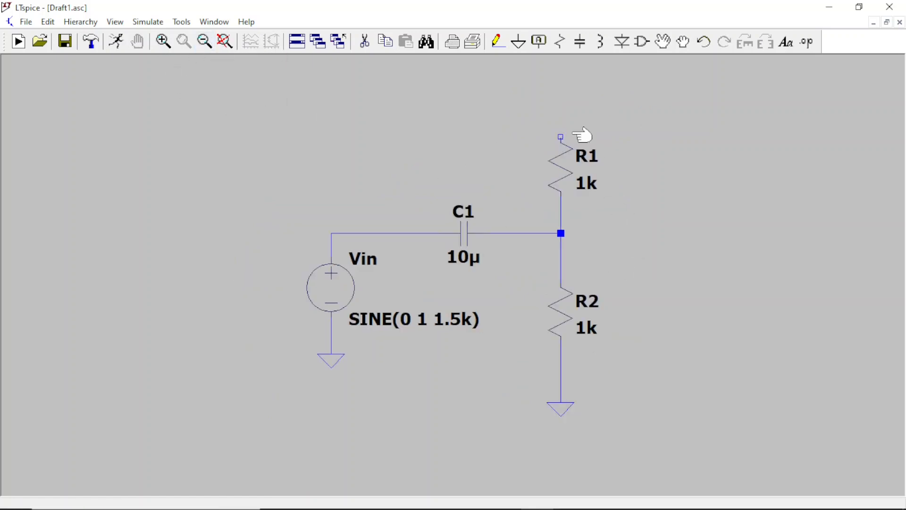
{"action": "left_click", "coordinate": [497, 41]}
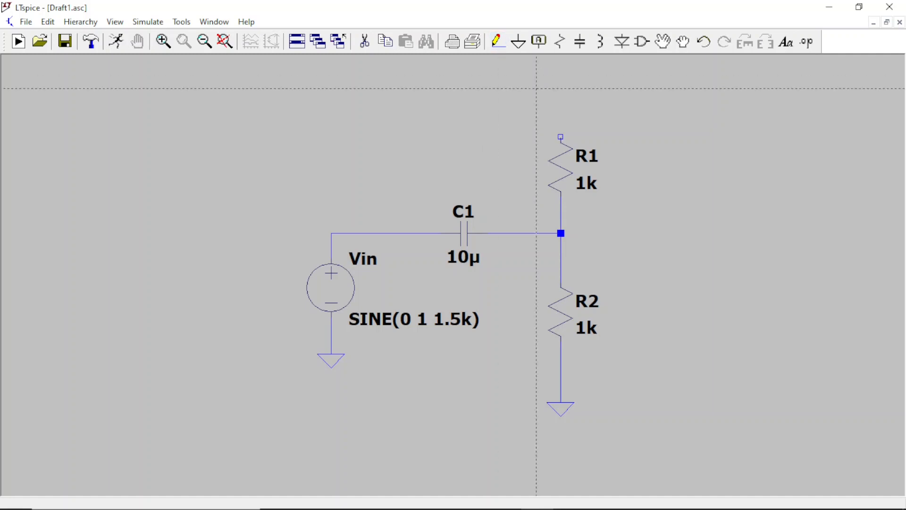
{"action": "left_click", "coordinate": [561, 100]}
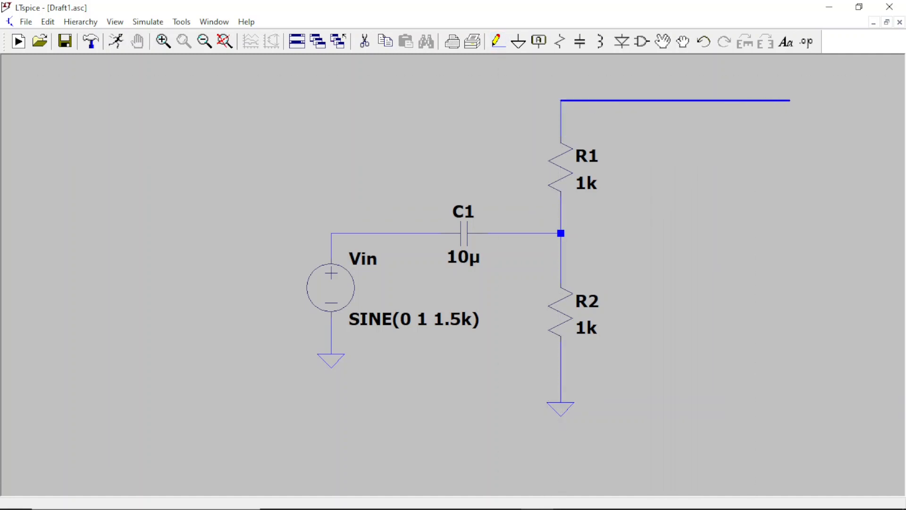
{"action": "right_click", "coordinate": [825, 101]}
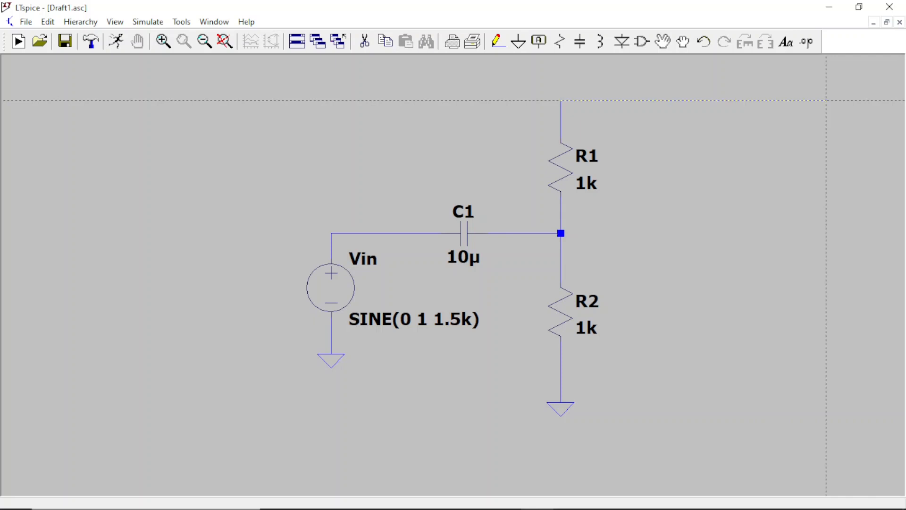
{"action": "left_click", "coordinate": [825, 100]}
{"action": "key", "text": "Escape"}
Step: Place a voltage source beneath the supply rail and wire its positive terminal up to the rail
{"action": "left_click", "coordinate": [641, 41]}
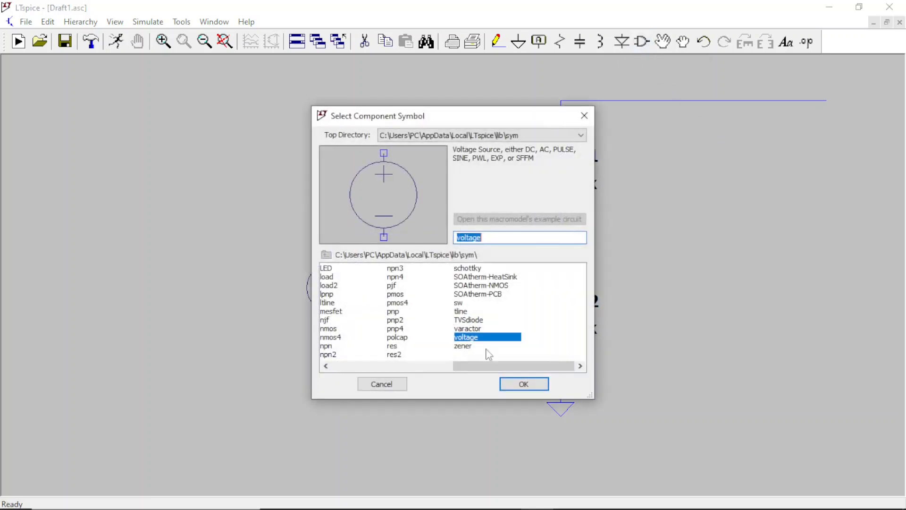
{"action": "left_click", "coordinate": [524, 384]}
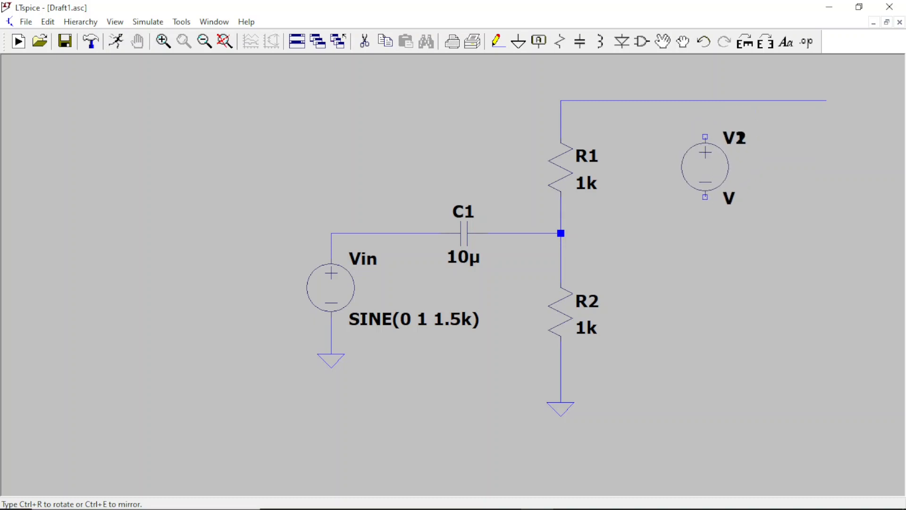
{"action": "key", "text": "Escape"}
{"action": "left_click", "coordinate": [498, 41]}
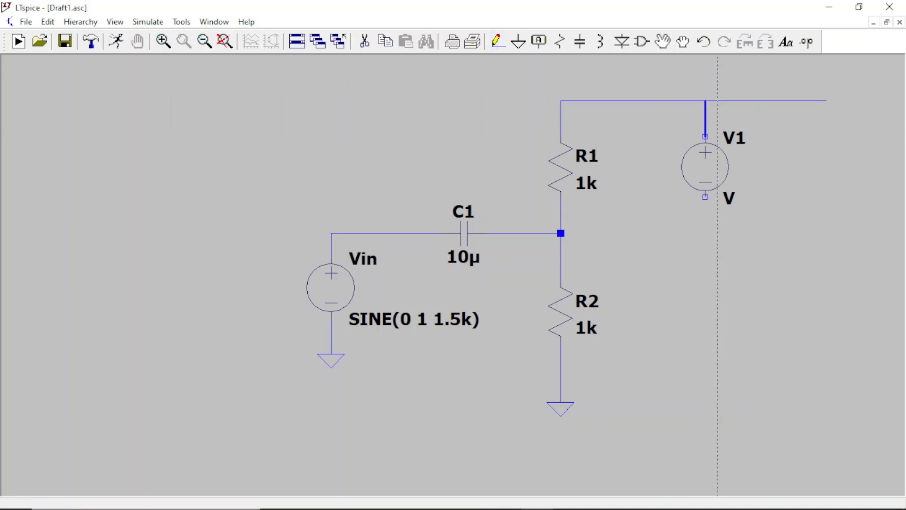
{"action": "left_click", "coordinate": [705, 100]}
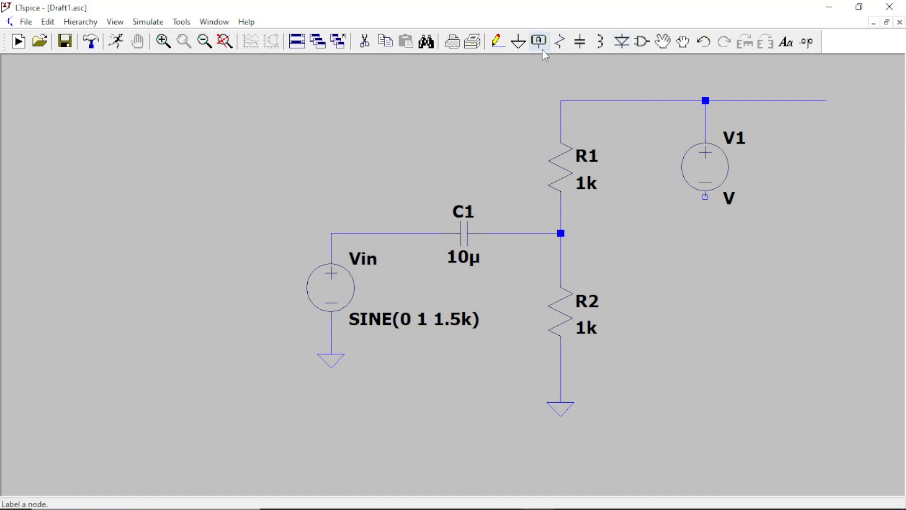
Step: Attach a ground to V1's negative terminal and set the source's DC value to 9
{"action": "left_click", "coordinate": [526, 49]}
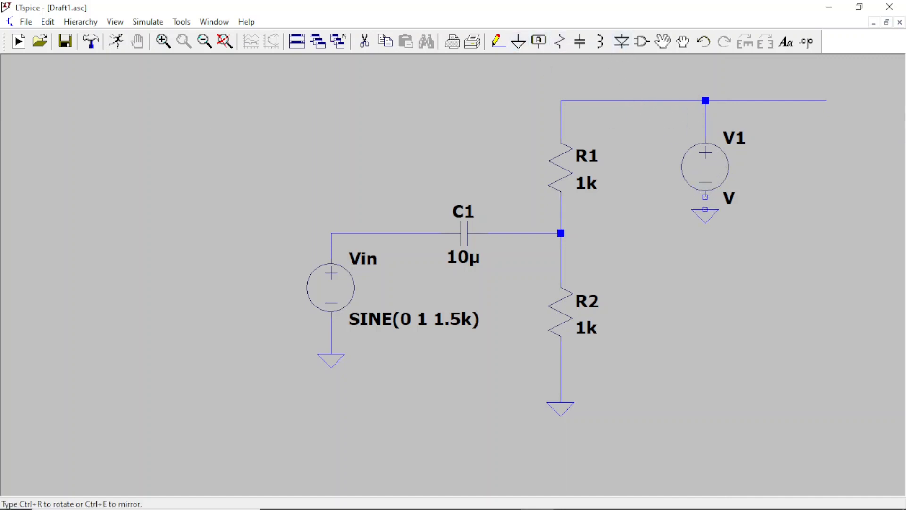
{"action": "left_click", "coordinate": [705, 197]}
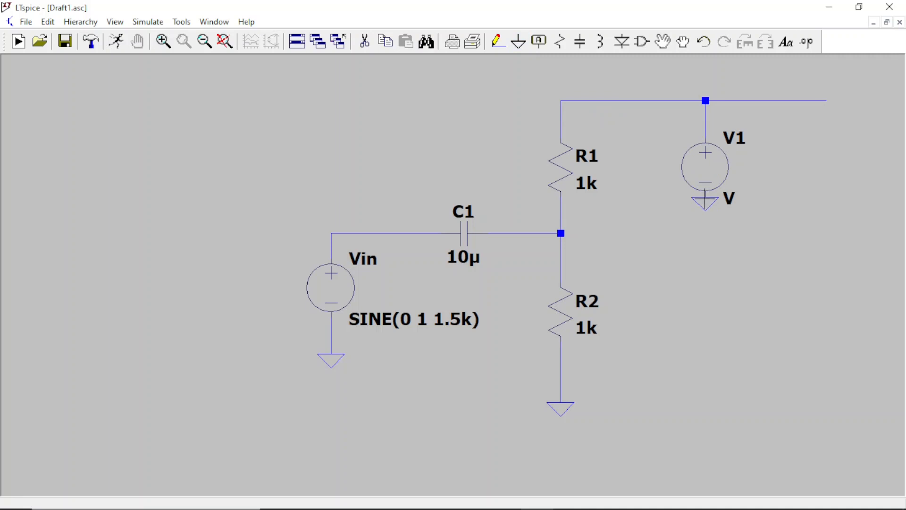
{"action": "right_click", "coordinate": [710, 166]}
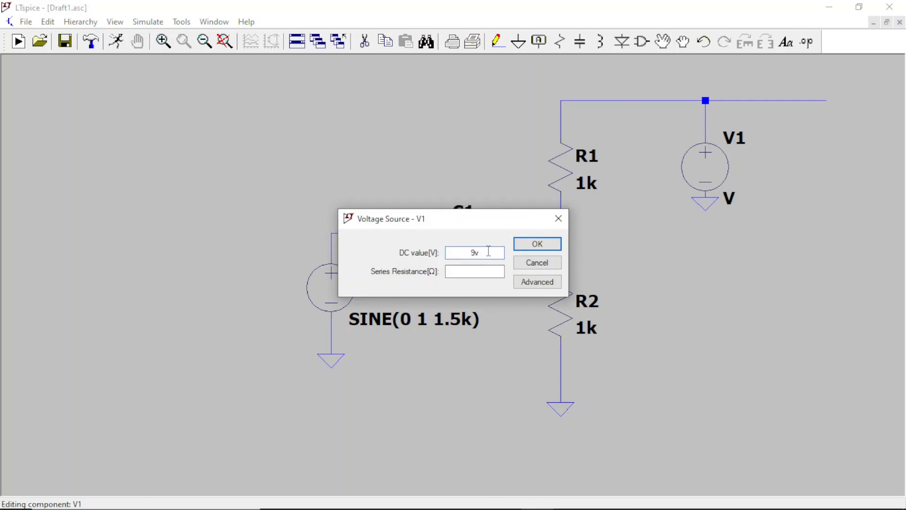
{"action": "type", "text": "9"}
{"action": "left_click", "coordinate": [531, 244]}
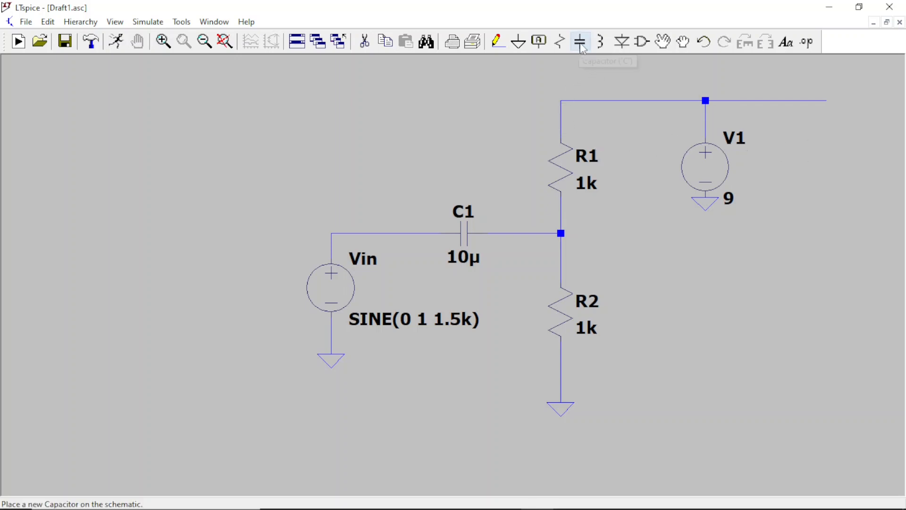
Step: Place an npn transistor below the open end of the supply rail, with its base level with C1's output wire
{"action": "left_click", "coordinate": [642, 41]}
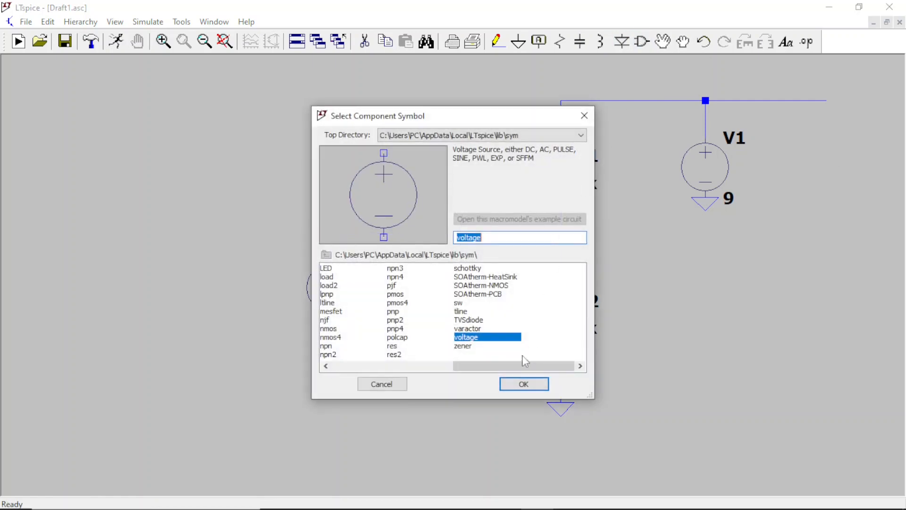
{"action": "left_click_drag", "start_coordinate": [521, 365], "coordinate": [482, 383]}
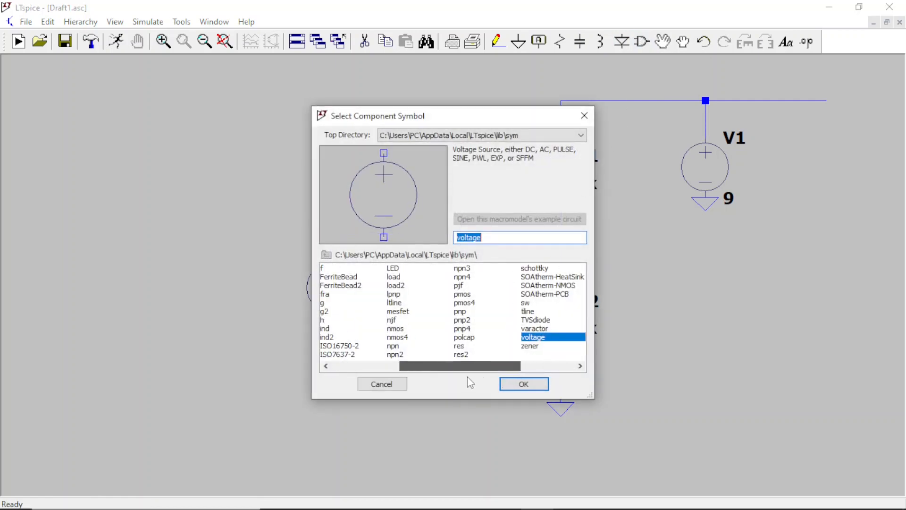
{"action": "type", "text": "npn"}
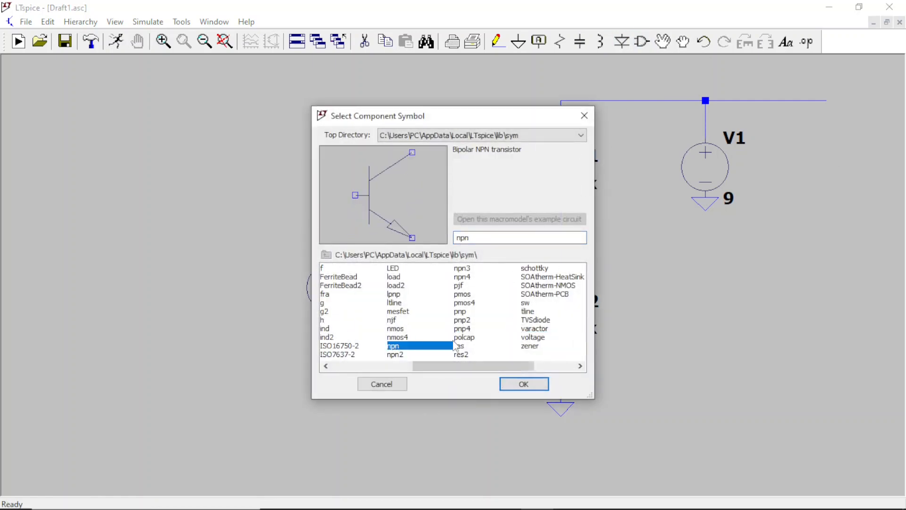
{"action": "left_click", "coordinate": [524, 384]}
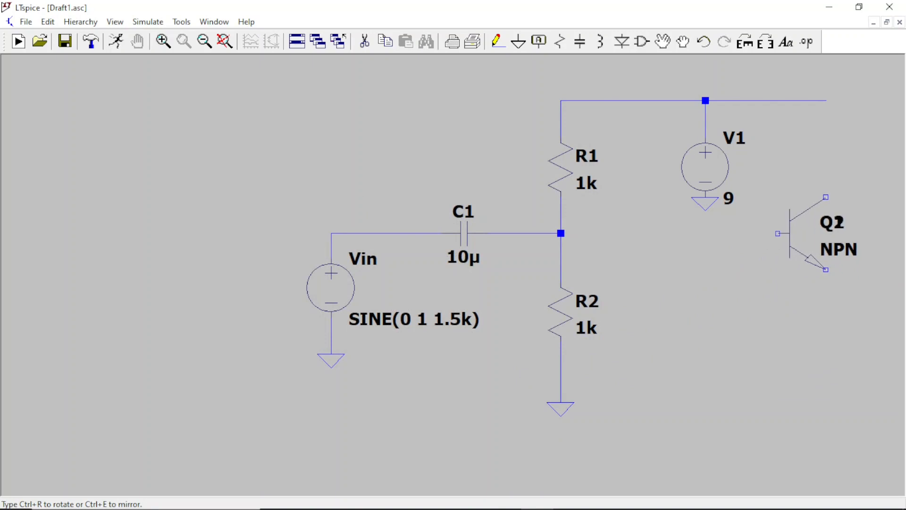
{"action": "left_click", "coordinate": [803, 233]}
{"action": "key", "text": "Escape"}
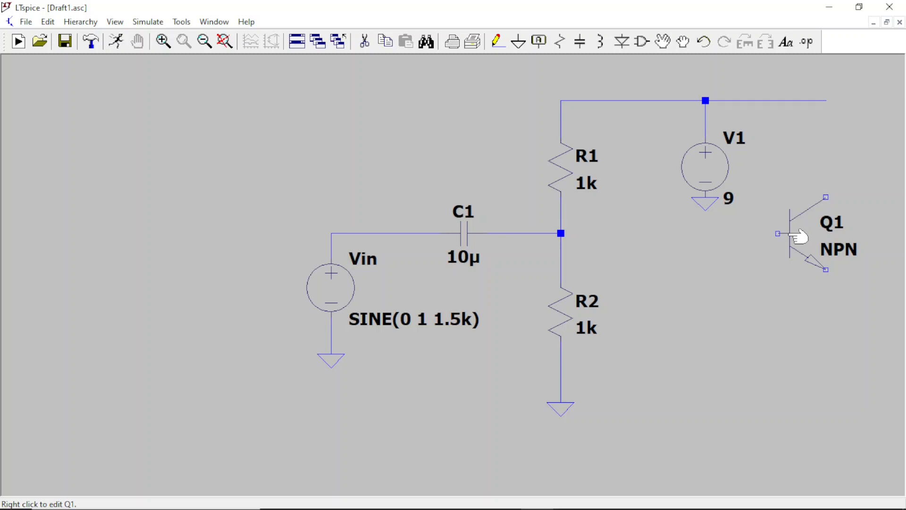
Step: Assign the NXP 2N3904 model to transistor Q1
{"action": "right_click", "coordinate": [797, 236]}
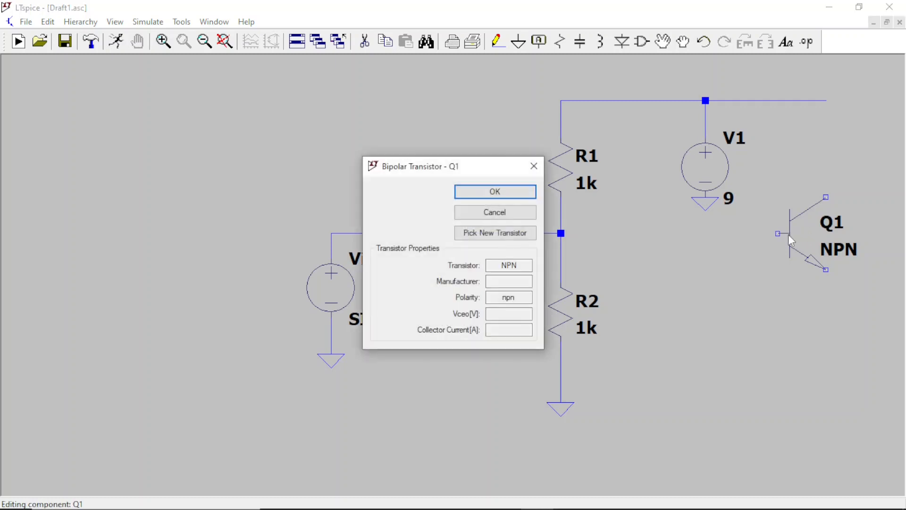
{"action": "left_click", "coordinate": [510, 241]}
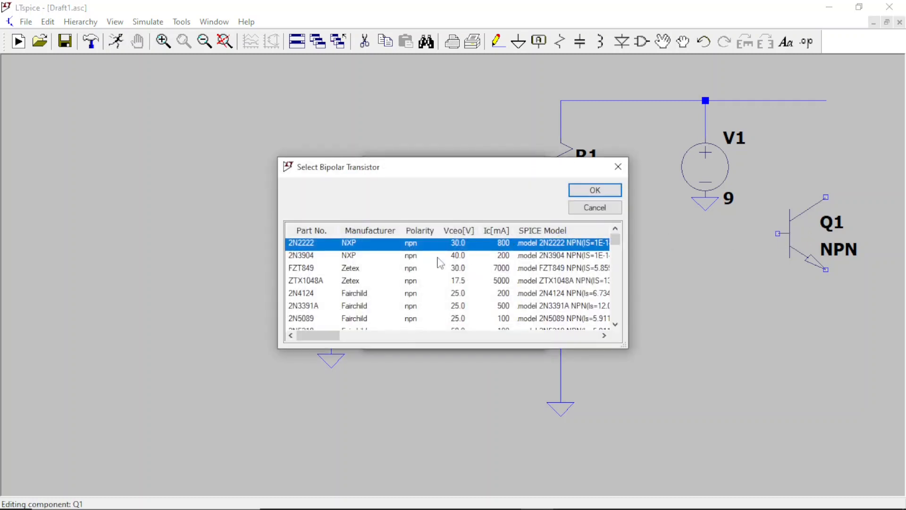
{"action": "left_click", "coordinate": [315, 257]}
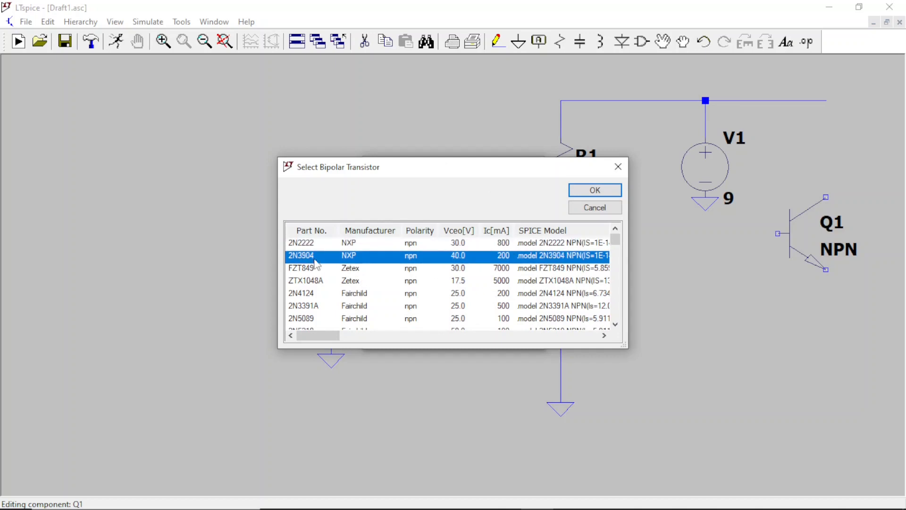
{"action": "left_click", "coordinate": [596, 190]}
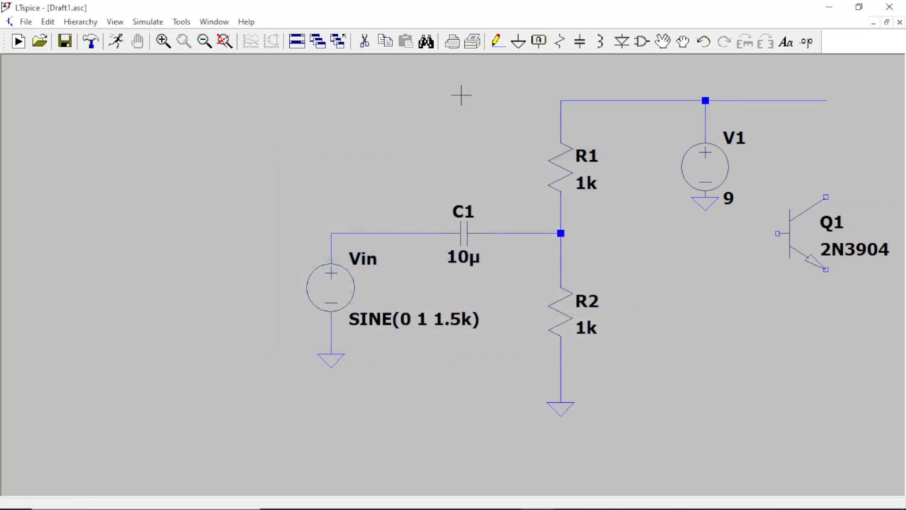
Step: Wire Q1's collector to the open end of the supply rail and its base to the C1–R1–R2 junction
{"action": "left_click", "coordinate": [501, 51]}
{"action": "left_click", "coordinate": [826, 100]}
{"action": "left_click", "coordinate": [826, 197]}
{"action": "key", "text": "Escape"}
{"action": "left_click", "coordinate": [498, 42]}
{"action": "left_click", "coordinate": [560, 233]}
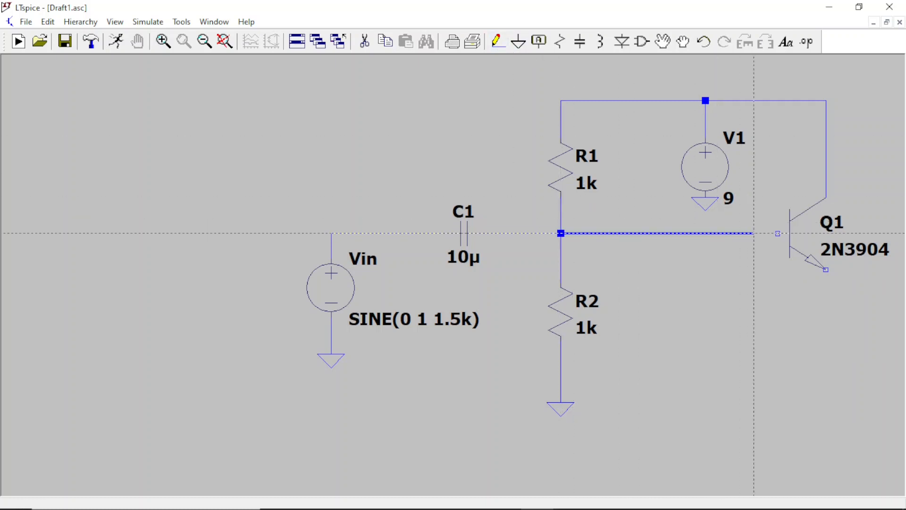
{"action": "left_click", "coordinate": [789, 233]}
{"action": "key", "text": "Escape"}
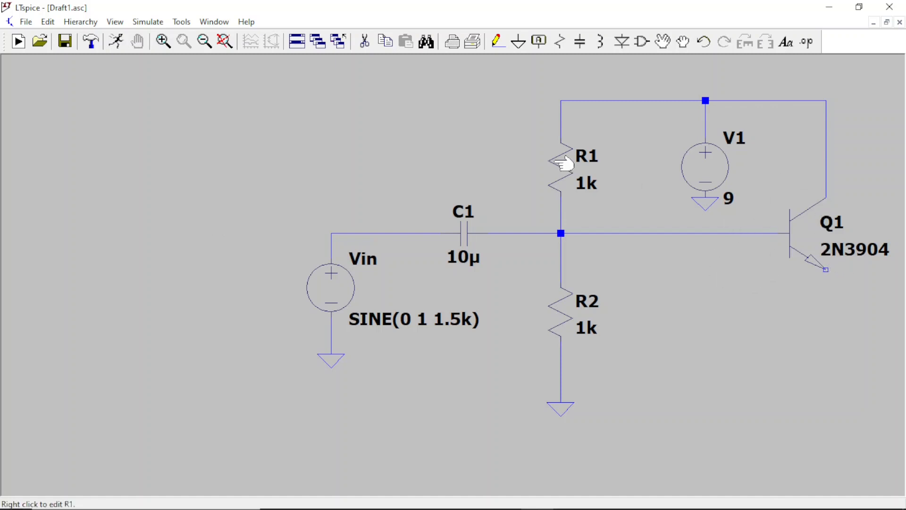
Step: Place a vertical resistor directly below Q1's emitter, leaving a gap for a wire
{"action": "left_click", "coordinate": [561, 45]}
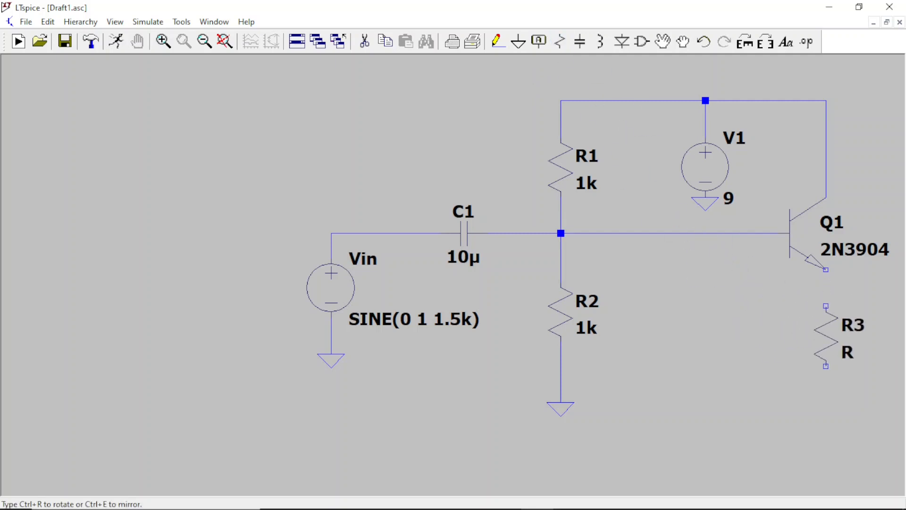
{"action": "left_click", "coordinate": [825, 336]}
{"action": "key", "text": "Escape"}
Step: Wire R3's upper terminal to Q1's emitter and run its lower terminal down to a ground symbol
{"action": "left_click", "coordinate": [499, 42]}
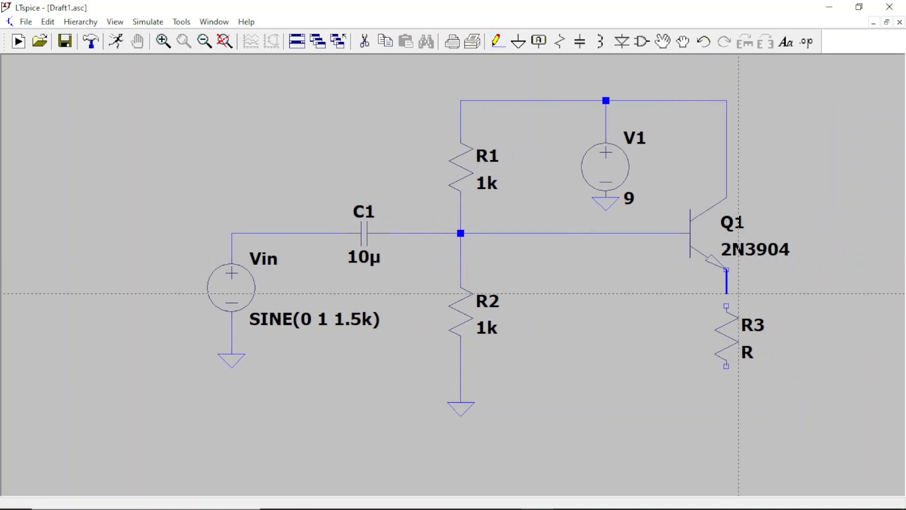
{"action": "left_click", "coordinate": [726, 306]}
{"action": "left_click", "coordinate": [739, 402]}
{"action": "key", "text": "Escape"}
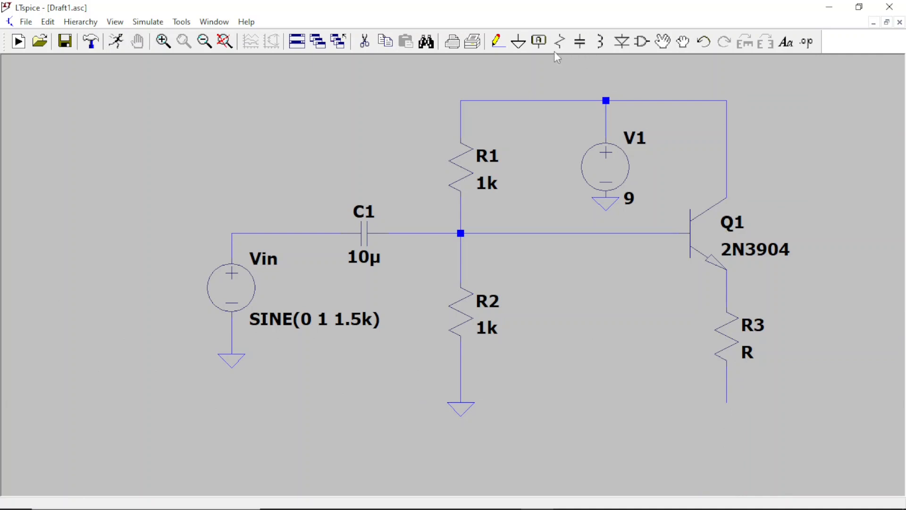
{"action": "left_click", "coordinate": [519, 47]}
{"action": "left_click", "coordinate": [727, 403]}
{"action": "key", "text": "Escape"}
Step: Rename the emitter resistor R3 to RE
{"action": "right_click", "coordinate": [752, 322]}
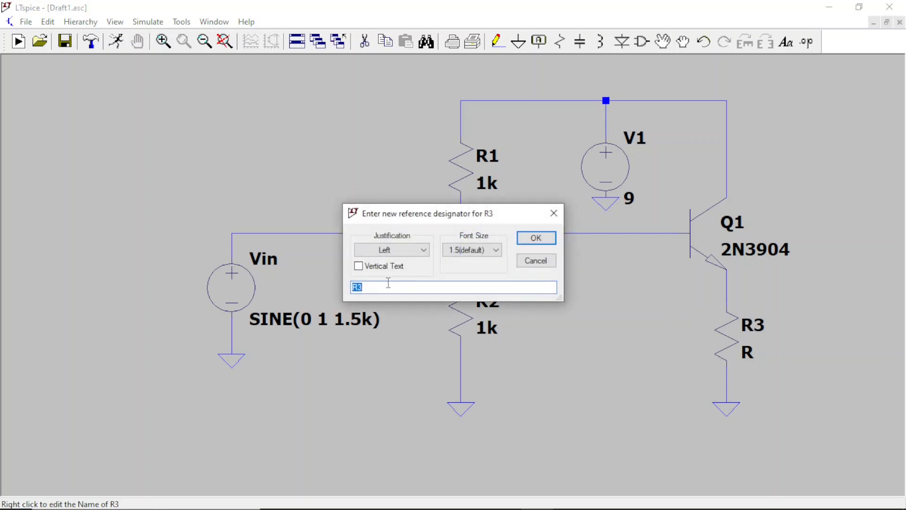
{"action": "type", "text": "RE"}
{"action": "left_click", "coordinate": [536, 238]}
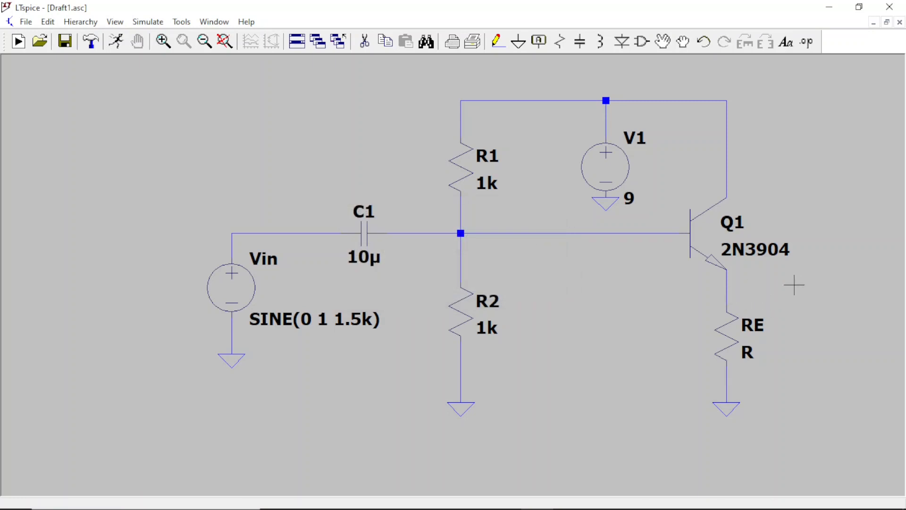
Step: Draw a horizontal output wire to the right from the junction between Q1's emitter and RE
{"action": "left_click", "coordinate": [498, 41]}
{"action": "left_click", "coordinate": [726, 293]}
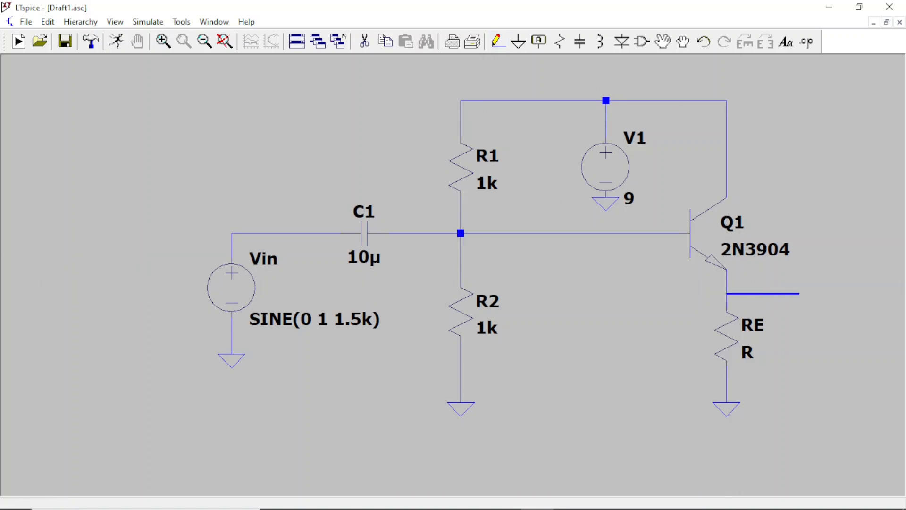
{"action": "left_click", "coordinate": [835, 293]}
{"action": "right_click", "coordinate": [835, 293]}
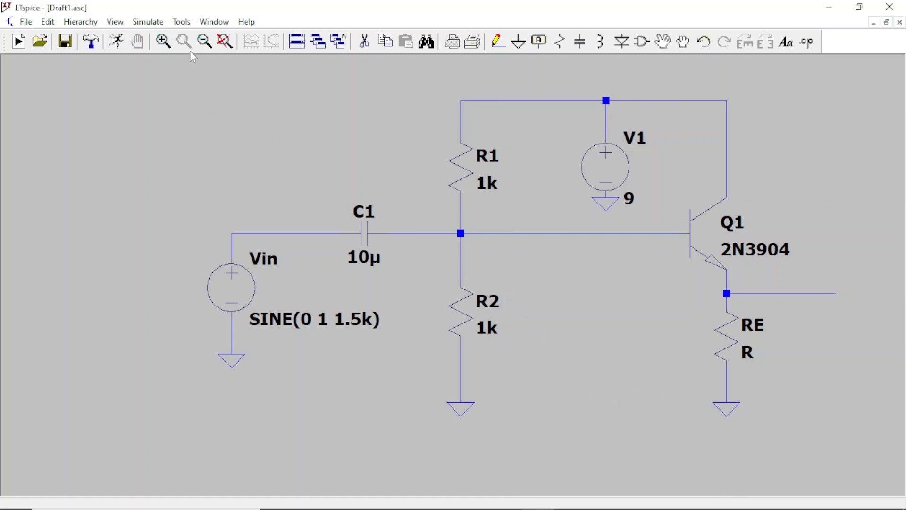
Step: Place a horizontal capacitor at the open end of the emitter output wire
{"action": "left_click", "coordinate": [204, 41]}
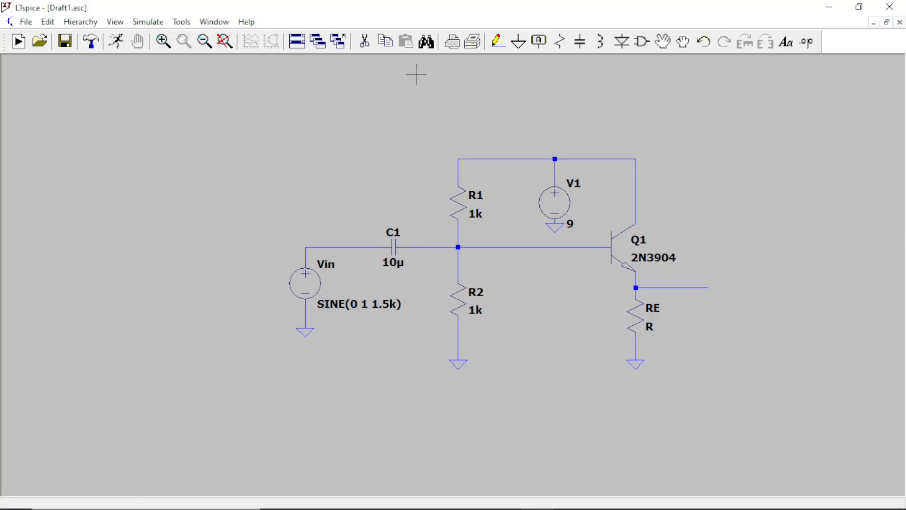
{"action": "left_click", "coordinate": [580, 41]}
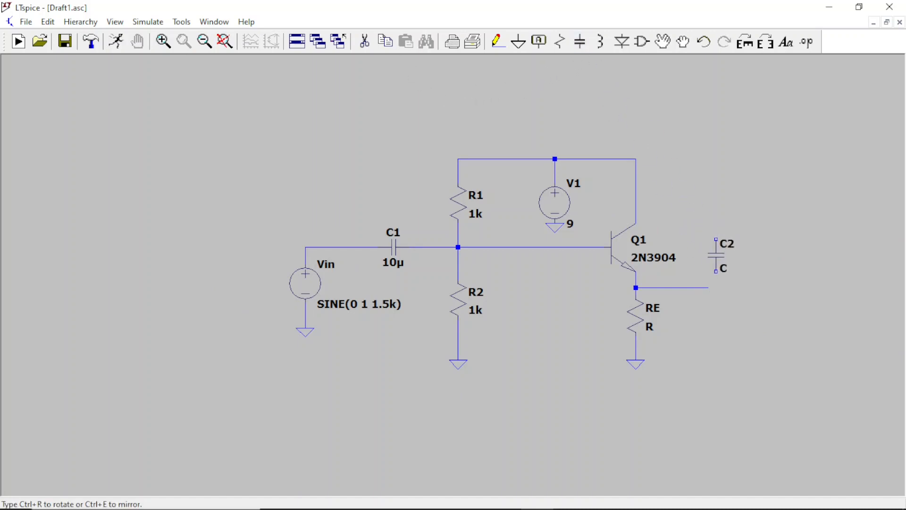
{"action": "key", "text": "ctrl+r"}
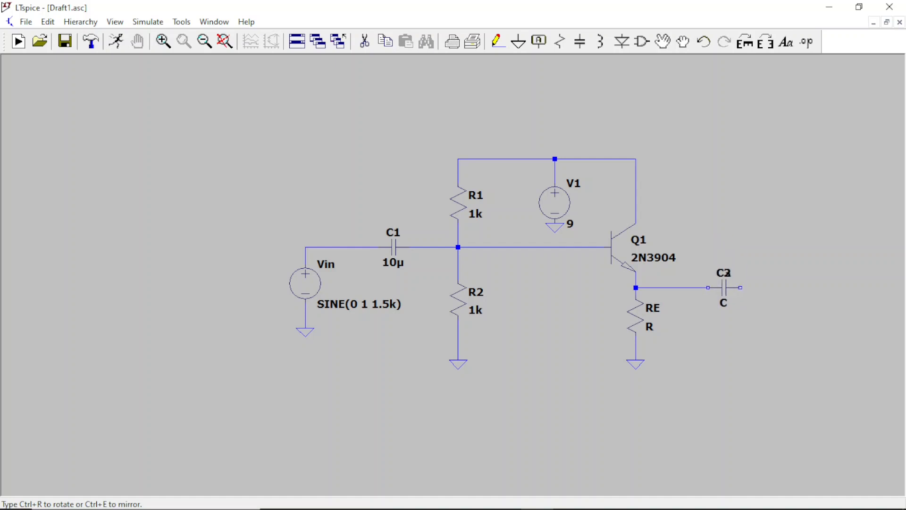
{"action": "left_click", "coordinate": [727, 272]}
{"action": "key", "text": "Escape"}
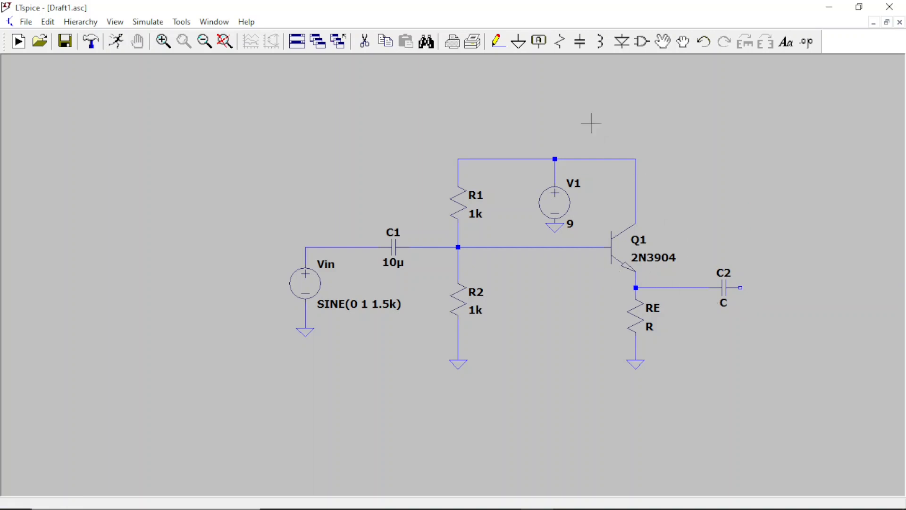
Step: Wire C2's free terminal right and down, and place a vertical load resistor at the wire's end
{"action": "left_click", "coordinate": [497, 41]}
{"action": "left_click", "coordinate": [559, 42]}
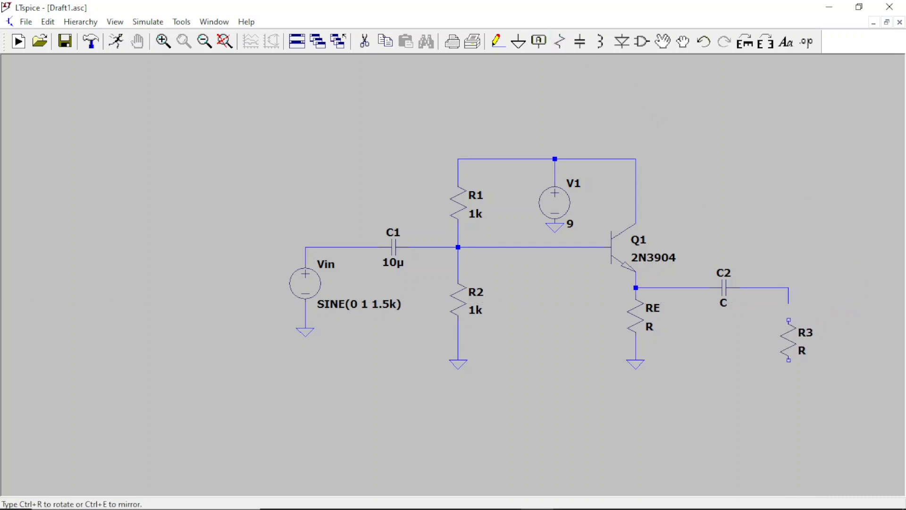
{"action": "key", "text": "Escape"}
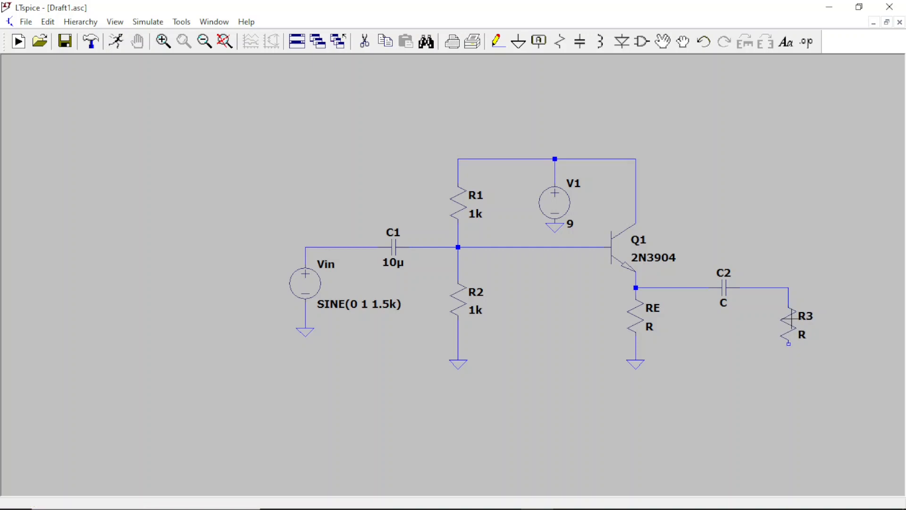
Step: Run a wire down from R3's lower terminal, level with the other grounds, and end it with a ground symbol
{"action": "left_click", "coordinate": [494, 42]}
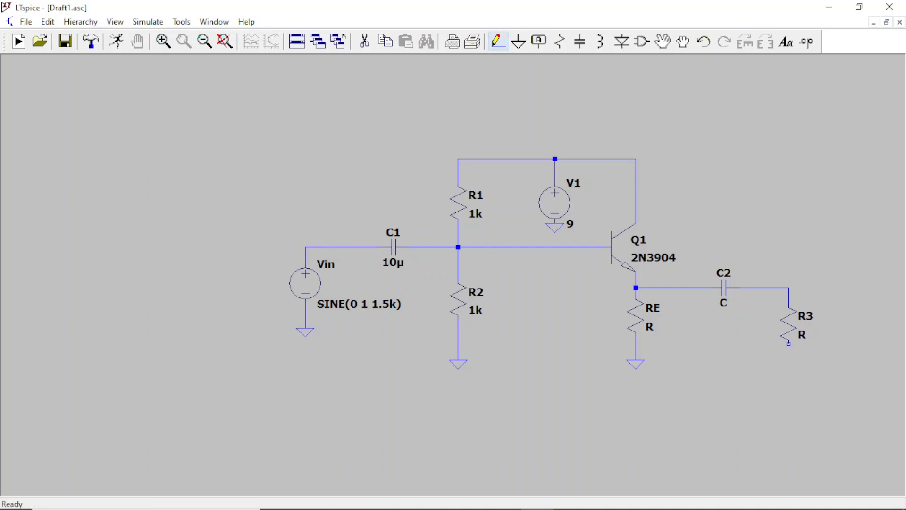
{"action": "left_click", "coordinate": [789, 344]}
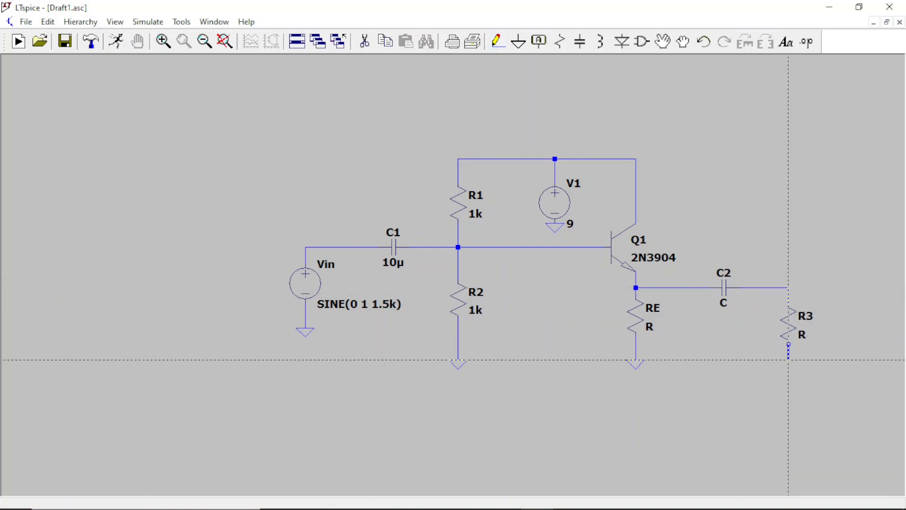
{"action": "left_click", "coordinate": [788, 360]}
{"action": "right_click", "coordinate": [789, 359]}
{"action": "left_click", "coordinate": [519, 42]}
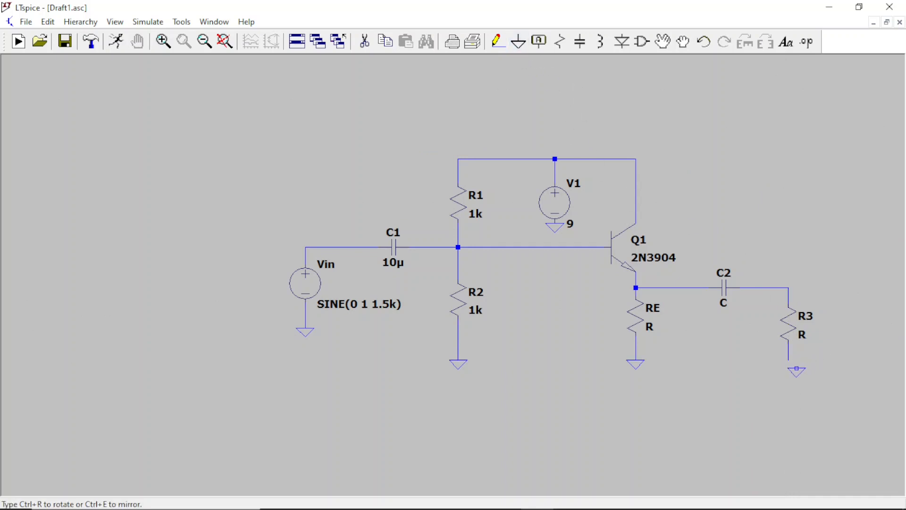
{"action": "left_click", "coordinate": [788, 359]}
{"action": "right_click", "coordinate": [789, 359]}
{"action": "right_click", "coordinate": [757, 270]}
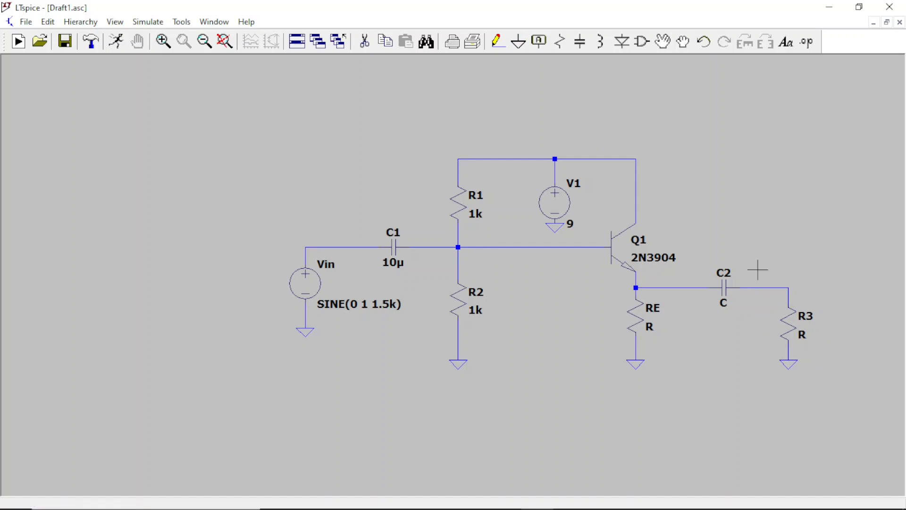
Step: Set the resistance of emitter resistor RE to 470 Ω
{"action": "right_click", "coordinate": [633, 316]}
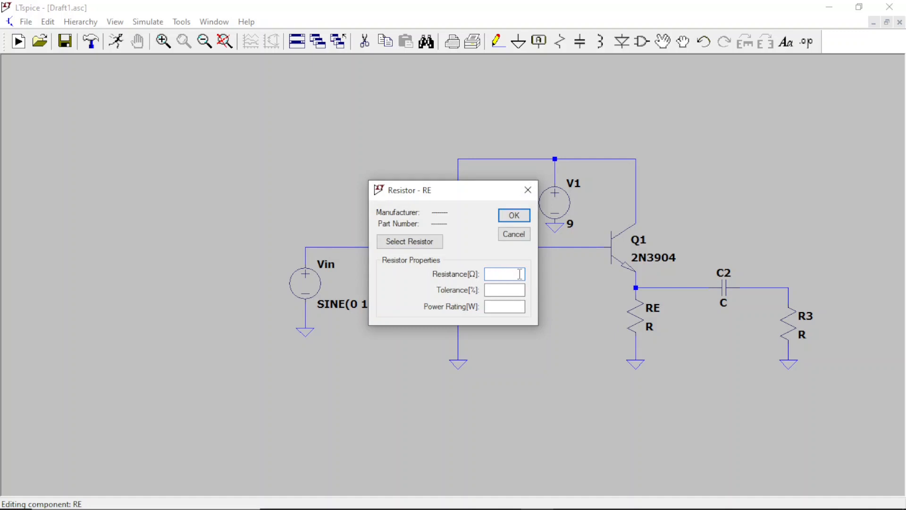
{"action": "type", "text": "450"}
{"action": "key", "text": "BackSpace"}
{"action": "key", "text": "BackSpace"}
{"action": "type", "text": "70"}
{"action": "left_click", "coordinate": [513, 216]}
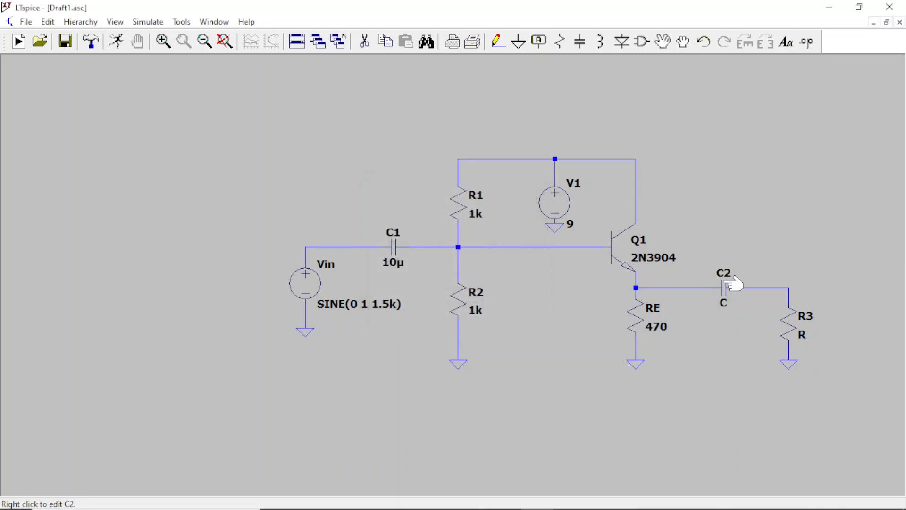
Step: Set the capacitance of output capacitor C2 to 200 µF
{"action": "right_click", "coordinate": [734, 286]}
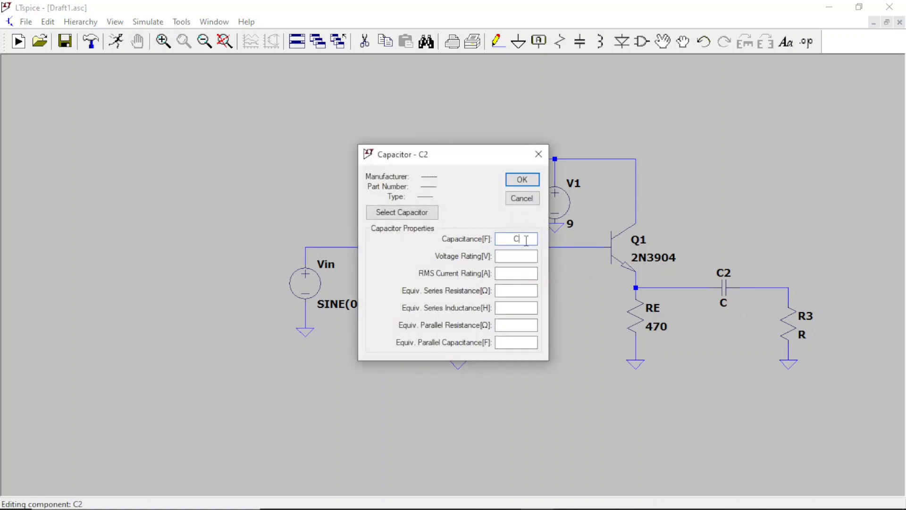
{"action": "type", "text": "200u"}
{"action": "left_click", "coordinate": [521, 180]}
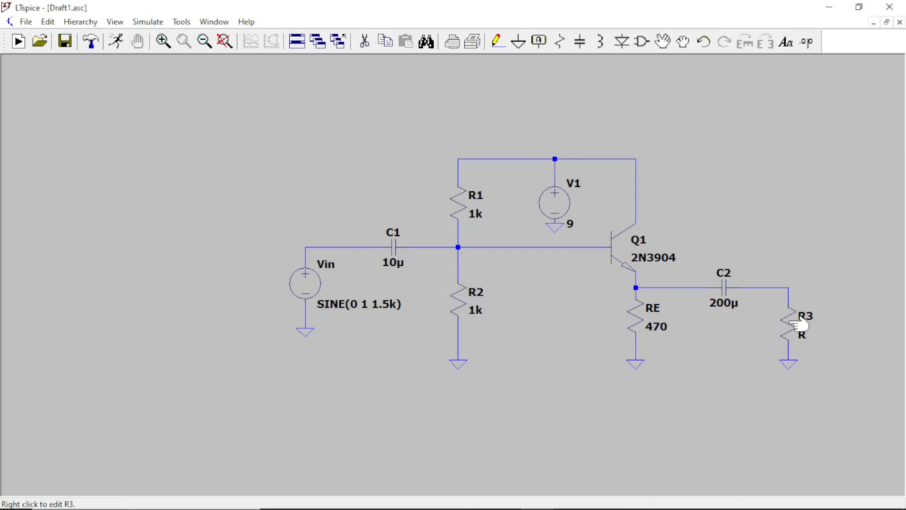
Step: Rename the load resistor R3 to RL
{"action": "right_click", "coordinate": [804, 315]}
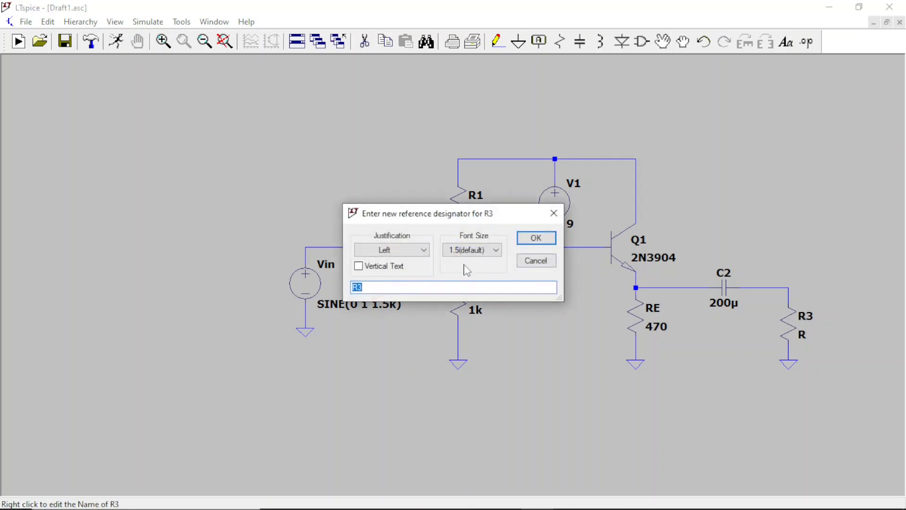
{"action": "left_click", "coordinate": [393, 288]}
{"action": "type", "text": "RL"}
{"action": "left_click", "coordinate": [533, 238]}
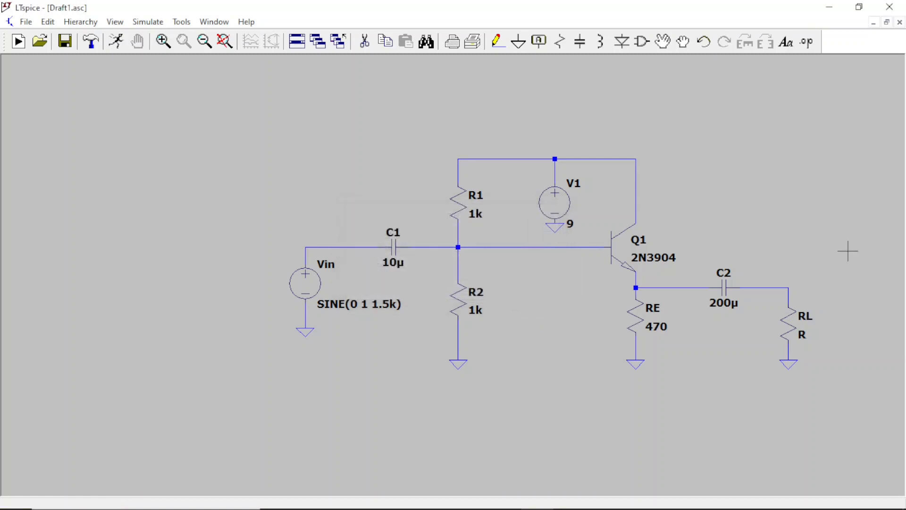
Step: Set the resistance of load resistor RL to 100 Ω
{"action": "right_click", "coordinate": [801, 329]}
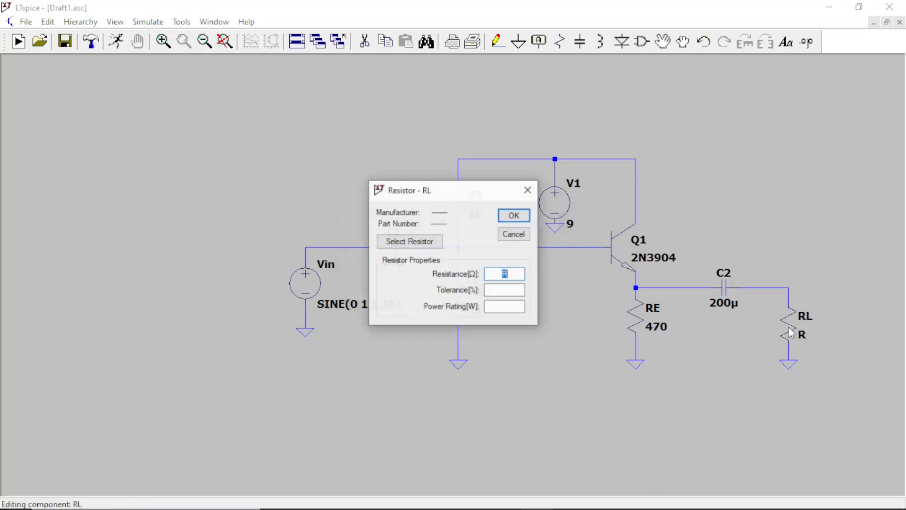
{"action": "left_click", "coordinate": [508, 275]}
{"action": "type", "text": "1"}
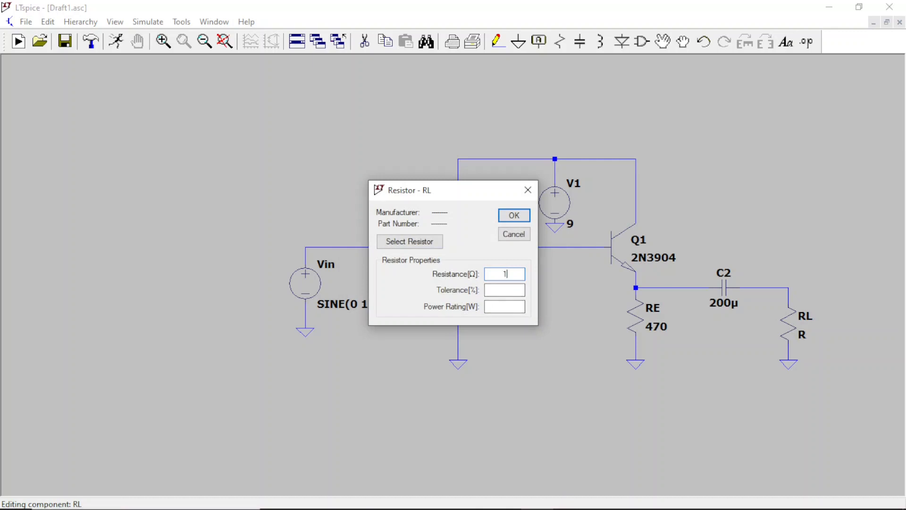
{"action": "type", "text": "00"}
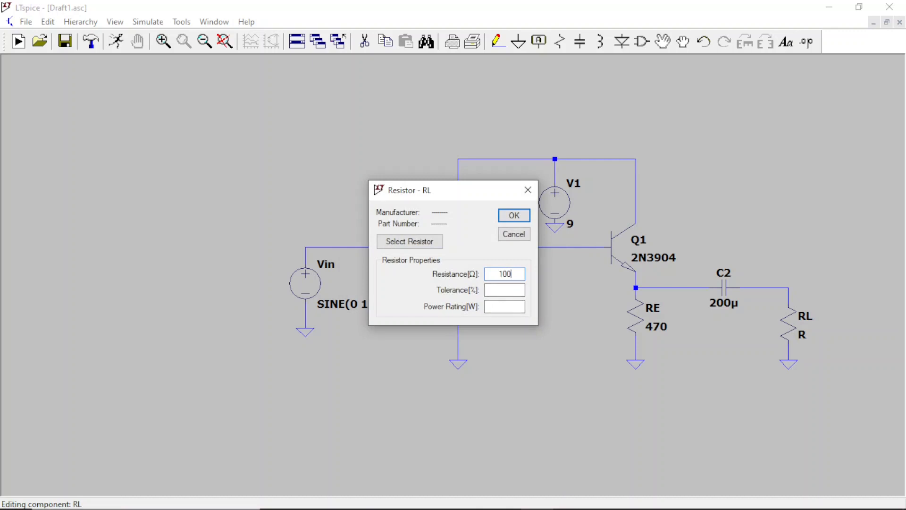
{"action": "left_click", "coordinate": [513, 217]}
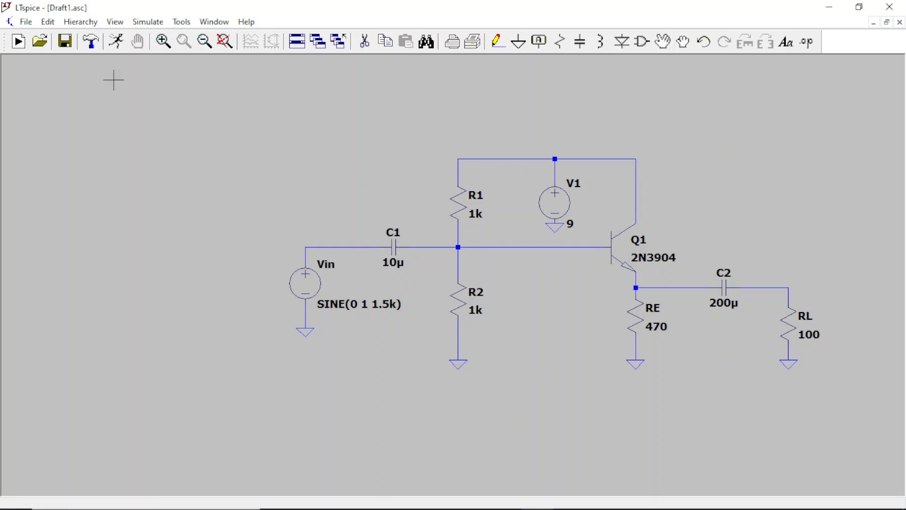
Step: Save the schematic under the new file name emitter_follower.asc in the LTspice folder
{"action": "left_click", "coordinate": [26, 22]}
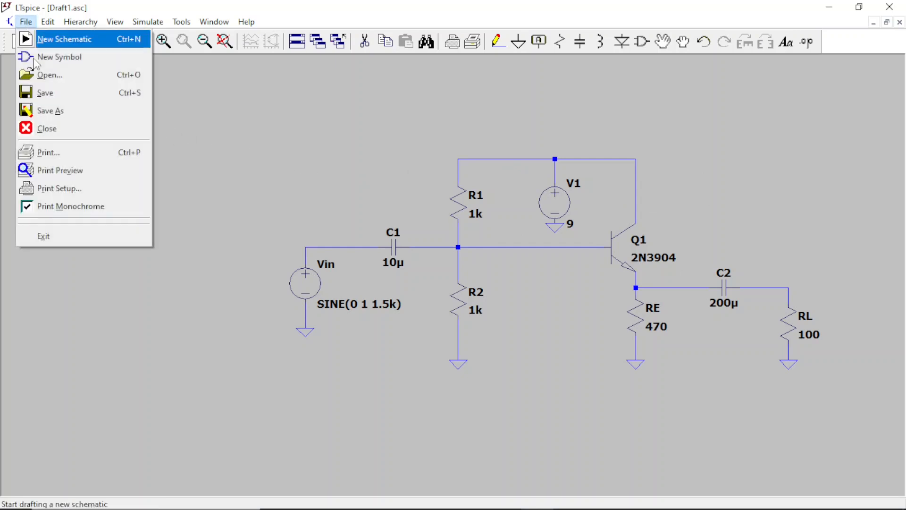
{"action": "left_click", "coordinate": [53, 111]}
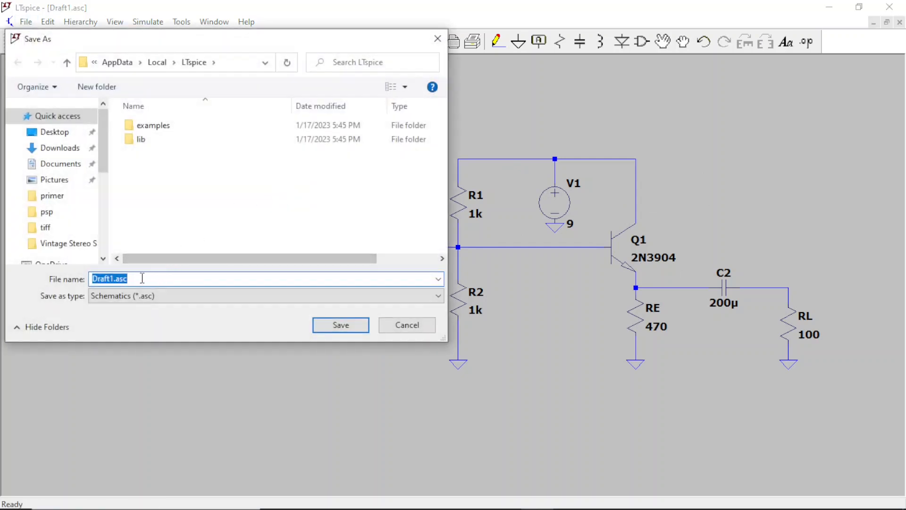
{"action": "left_click", "coordinate": [112, 280]}
{"action": "key", "text": "BackSpace"}
{"action": "key", "text": "BackSpace"}
{"action": "key", "text": "BackSpace"}
{"action": "key", "text": "BackSpace"}
{"action": "key", "text": "BackSpace"}
{"action": "key", "text": "BackSpace"}
{"action": "type", "text": "emitter"}
{"action": "type", "text": "_follow"}
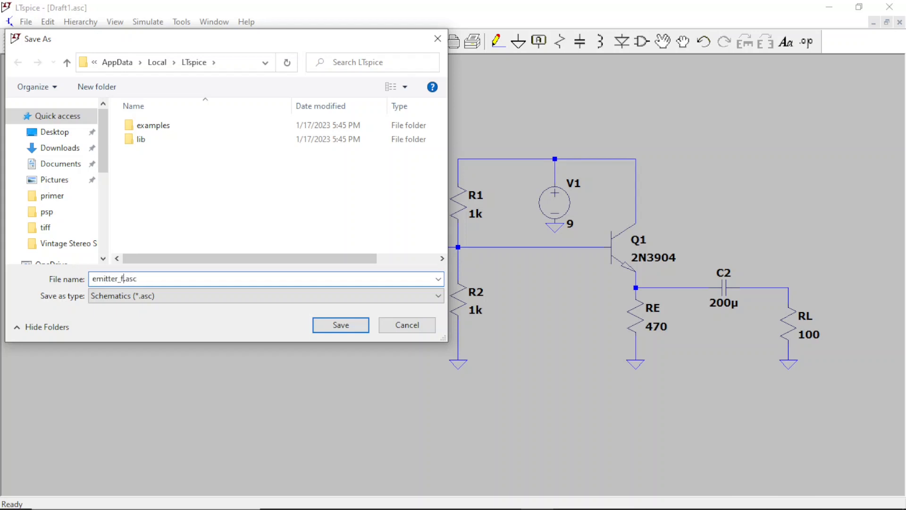
{"action": "type", "text": "er"}
{"action": "left_click", "coordinate": [349, 325]}
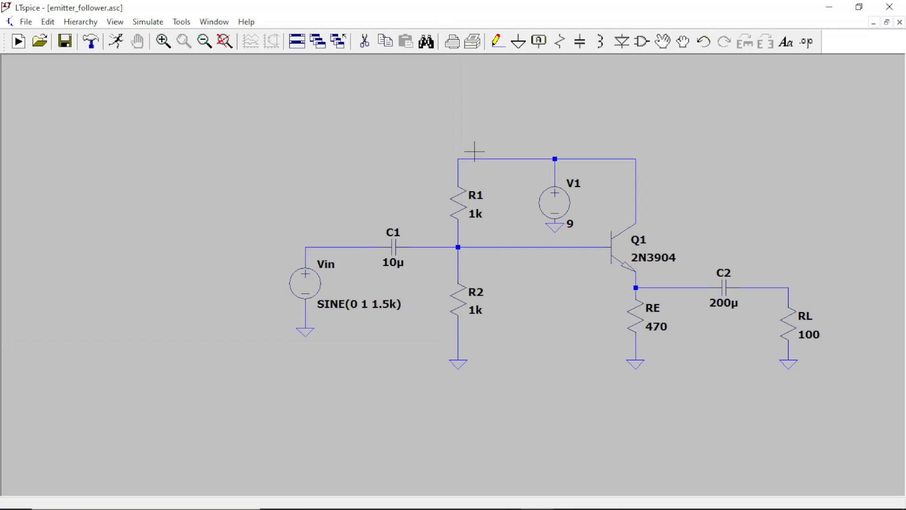
Step: Set up a DC operating point analysis and place its .op directive above and to the right of Q1
{"action": "left_click", "coordinate": [224, 41]}
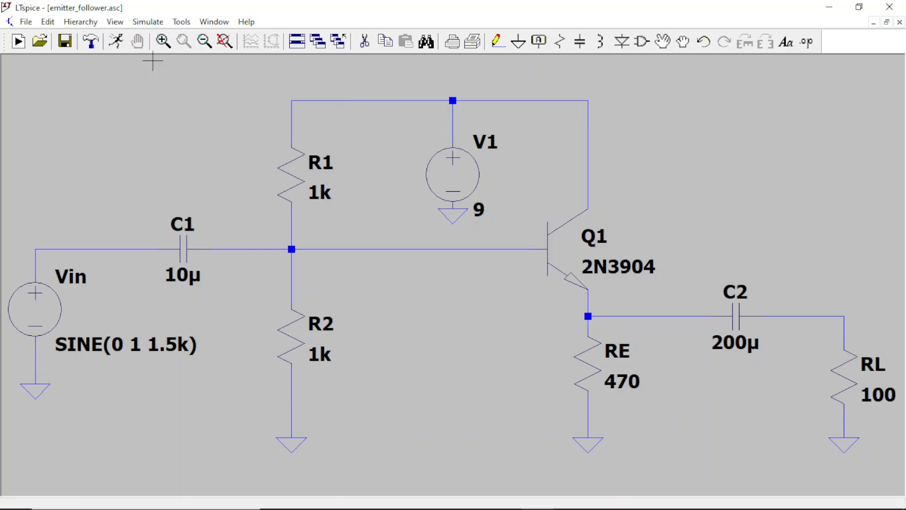
{"action": "left_click", "coordinate": [148, 22]}
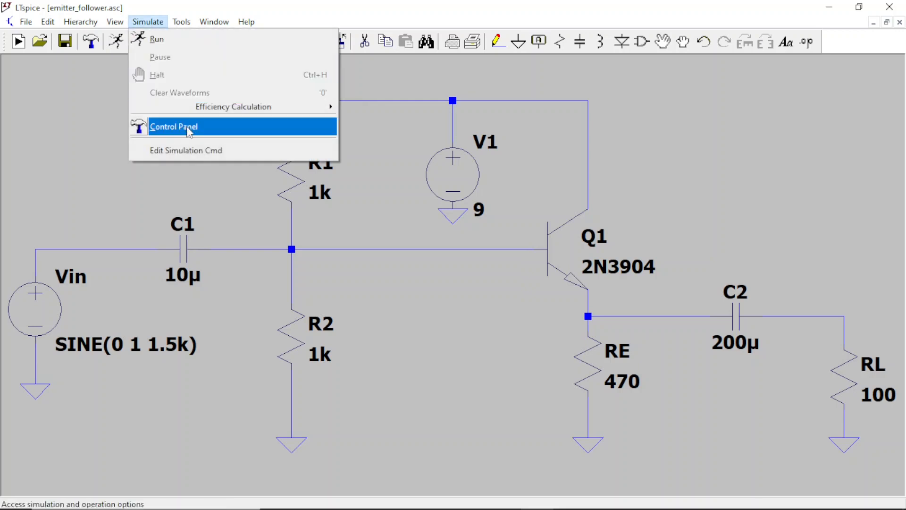
{"action": "left_click", "coordinate": [204, 151]}
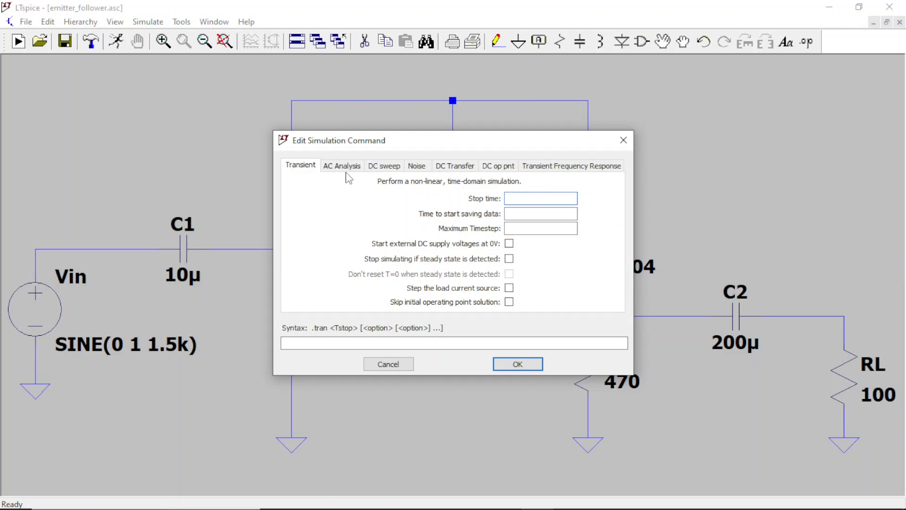
{"action": "left_click", "coordinate": [501, 170]}
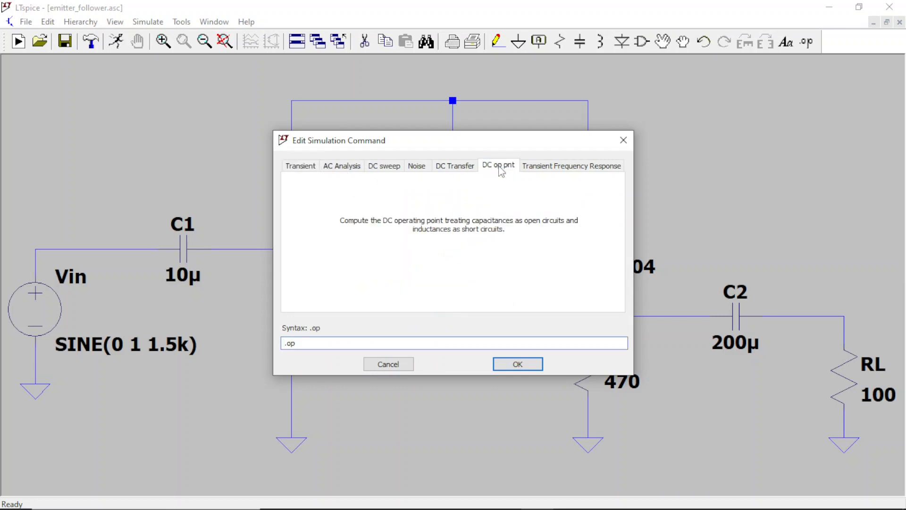
{"action": "left_click", "coordinate": [518, 363]}
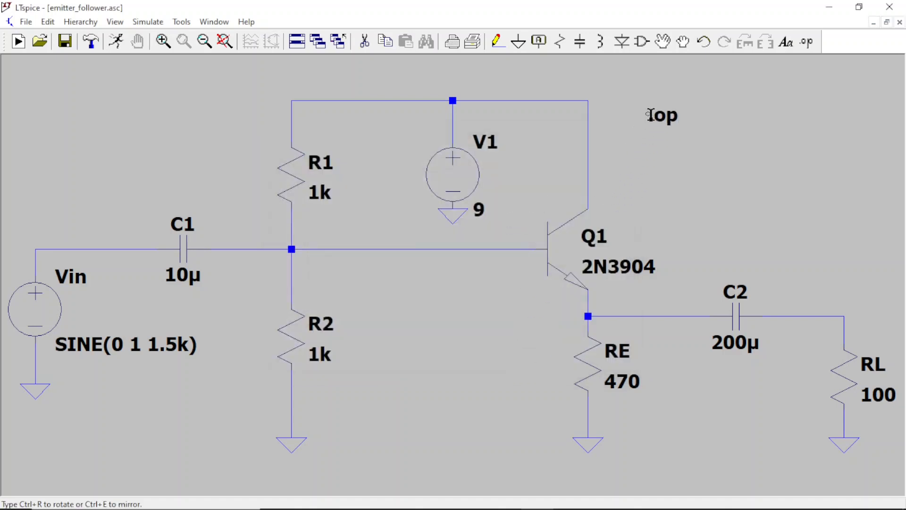
{"action": "left_click", "coordinate": [650, 114]}
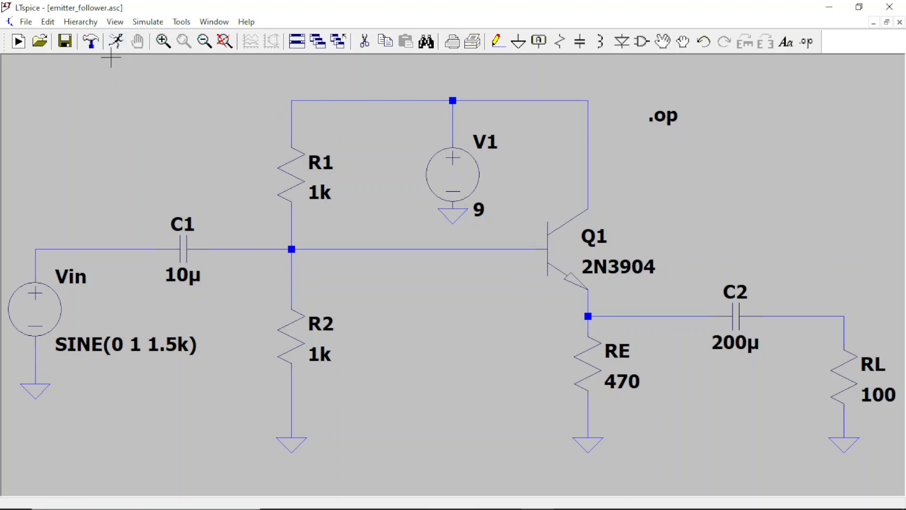
Step: Run the DC operating point simulation, close the results list, and inspect the DC values at the supply, load and emitter nodes and RE
{"action": "left_click", "coordinate": [116, 41]}
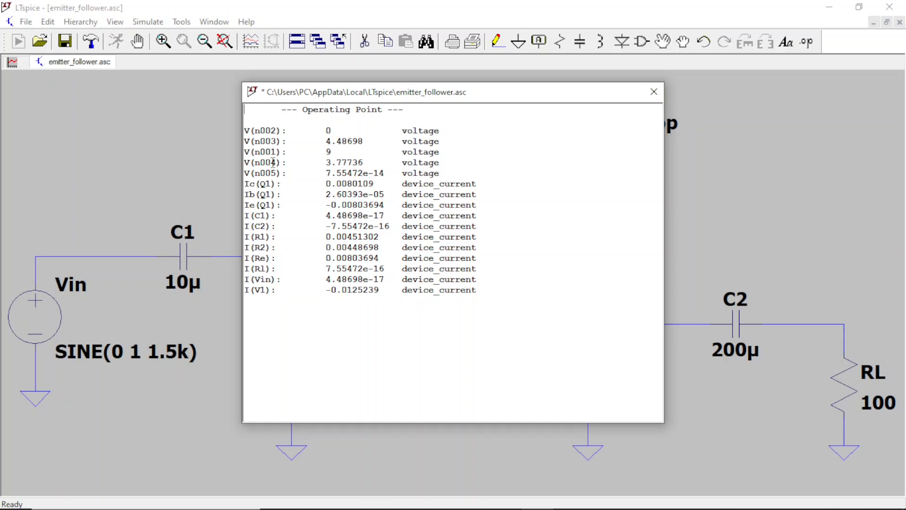
{"action": "left_click", "coordinate": [653, 92]}
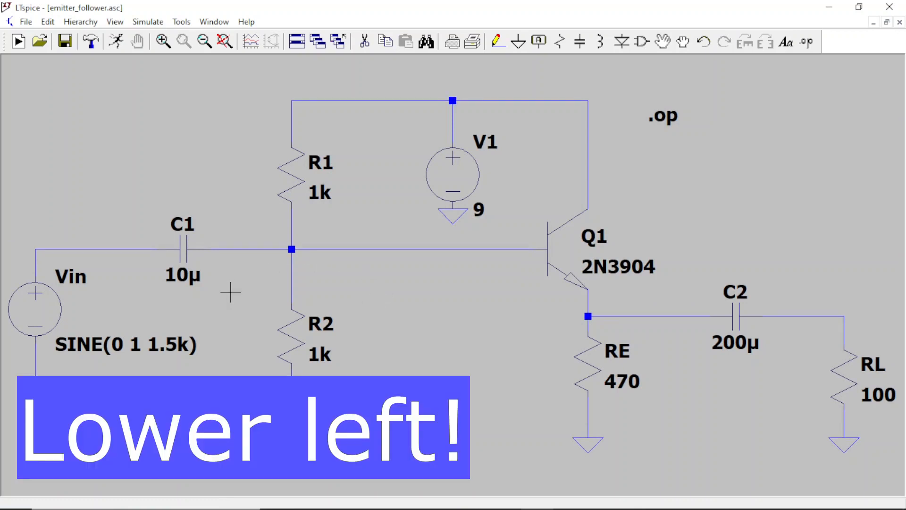
{"action": "mouse_move", "coordinate": [452, 118]}
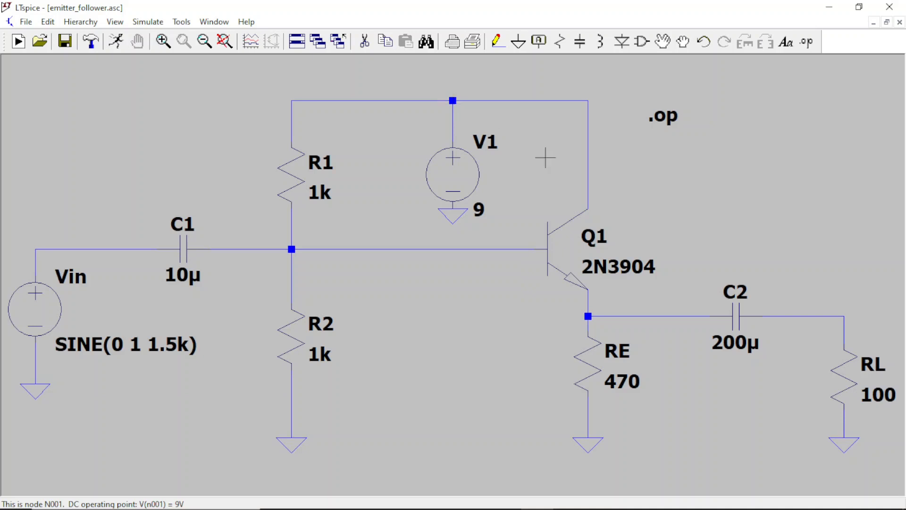
{"action": "mouse_move", "coordinate": [846, 316]}
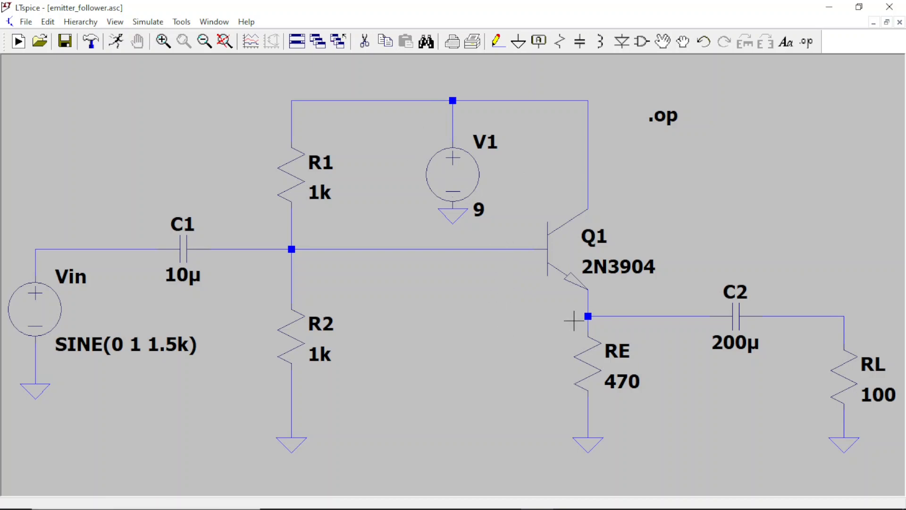
{"action": "mouse_move", "coordinate": [587, 317]}
{"action": "mouse_move", "coordinate": [597, 366]}
Step: Set up a transient analysis with a 1s stop time and place its .tran directive directly below the .op text
{"action": "left_click", "coordinate": [148, 23]}
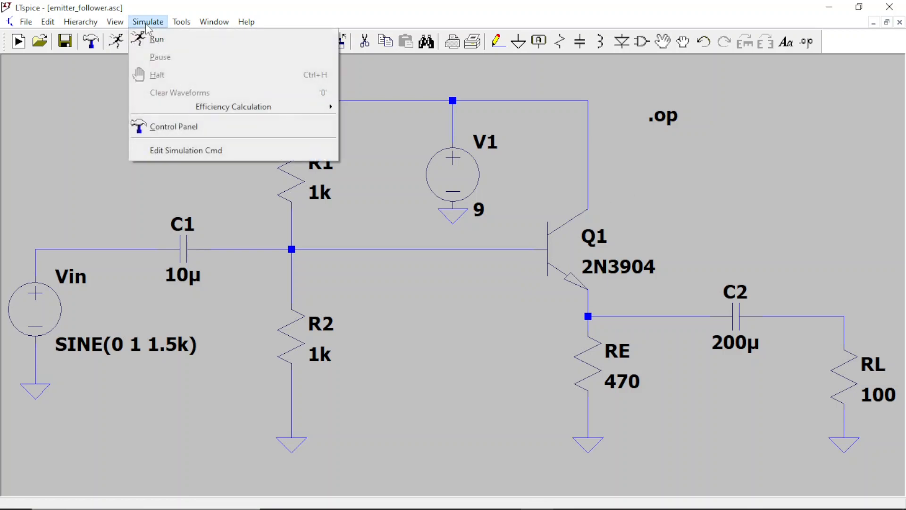
{"action": "left_click", "coordinate": [214, 151]}
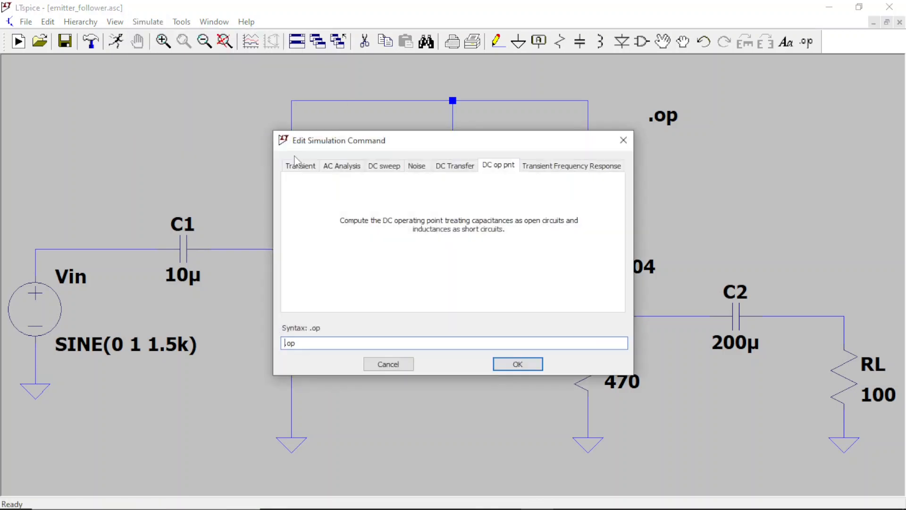
{"action": "left_click", "coordinate": [302, 166]}
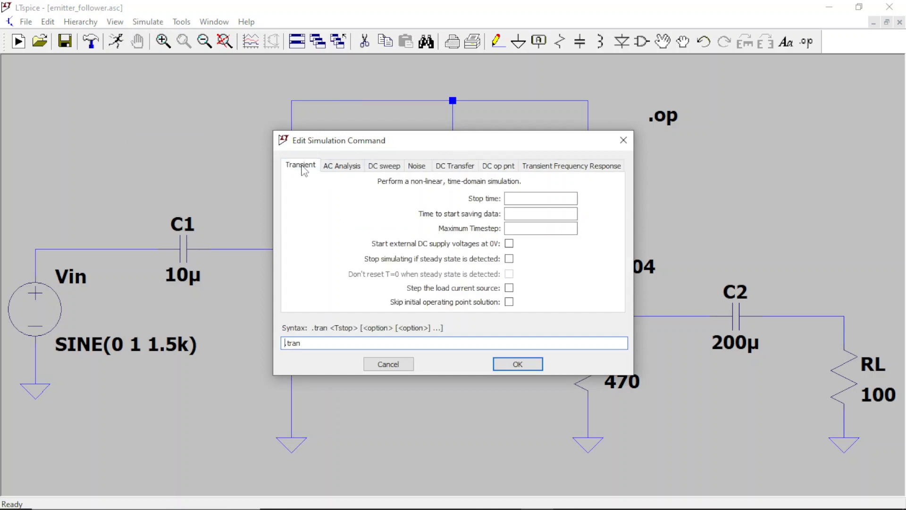
{"action": "left_click", "coordinate": [521, 200]}
{"action": "type", "text": "1s"}
{"action": "left_click", "coordinate": [518, 364]}
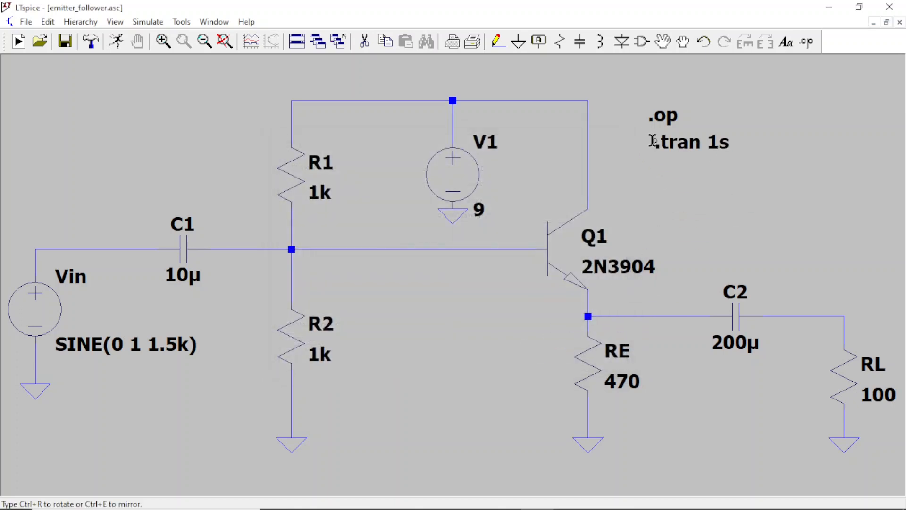
{"action": "left_click", "coordinate": [653, 140]}
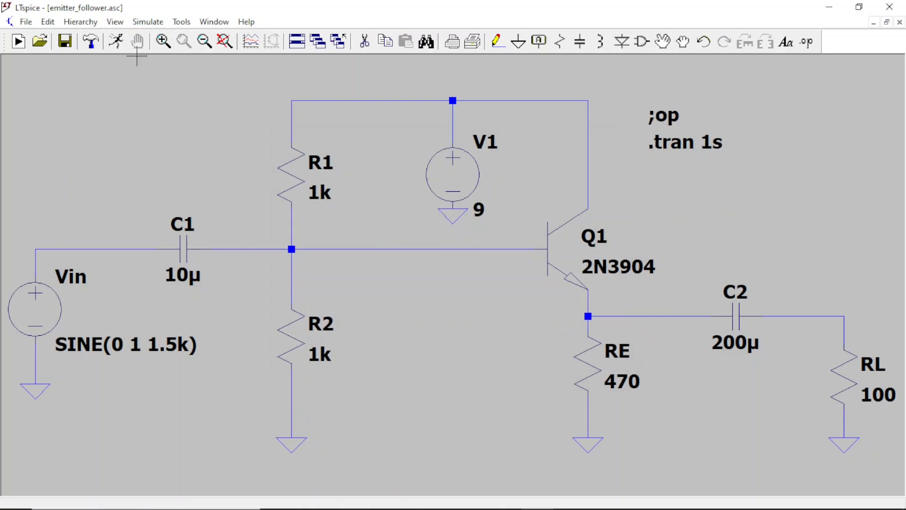
Step: Run the transient simulation and plot the voltage at RL's upper node and the current through RL over about 360 to 415 ms
{"action": "left_click", "coordinate": [116, 42]}
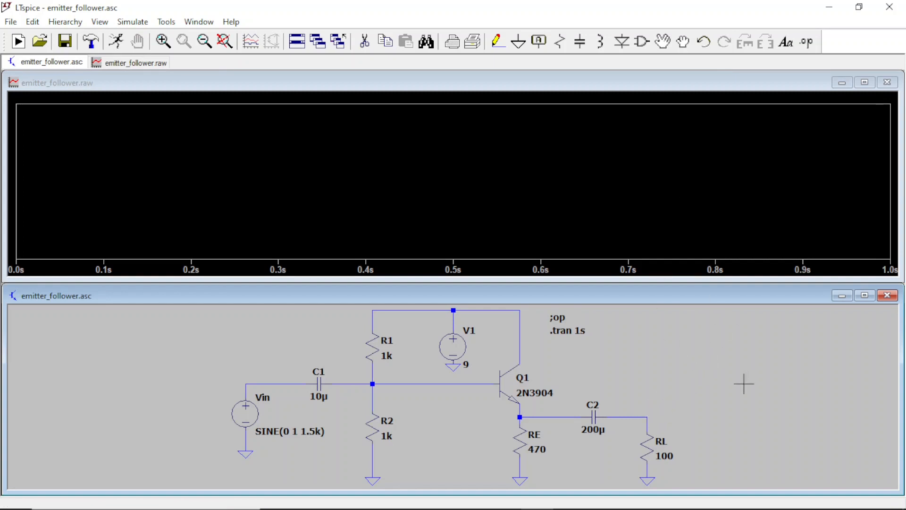
{"action": "left_click", "coordinate": [649, 415]}
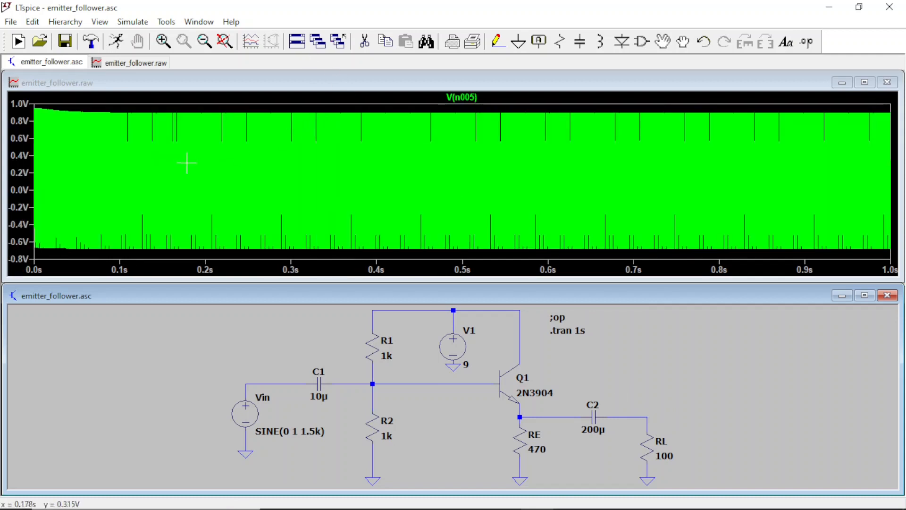
{"action": "left_click", "coordinate": [163, 41]}
{"action": "left_click_drag", "start_coordinate": [342, 102], "coordinate": [387, 263]}
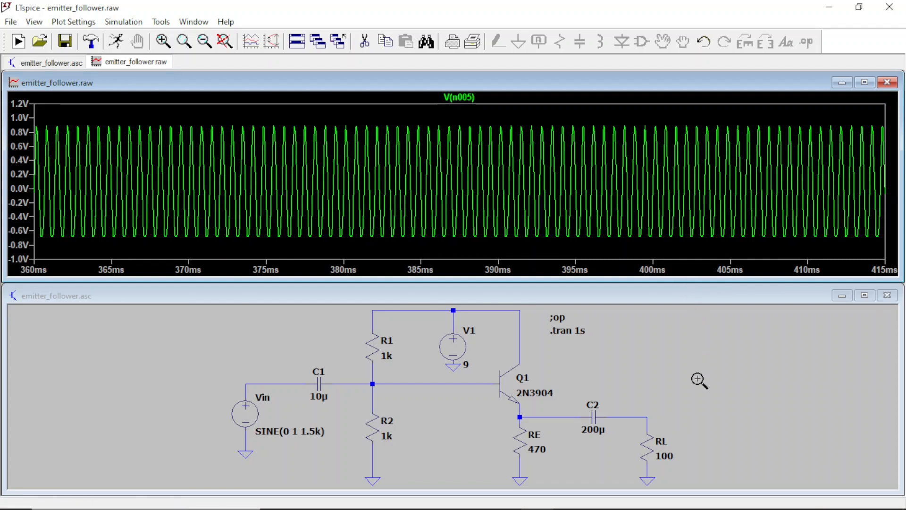
{"action": "left_click", "coordinate": [651, 442]}
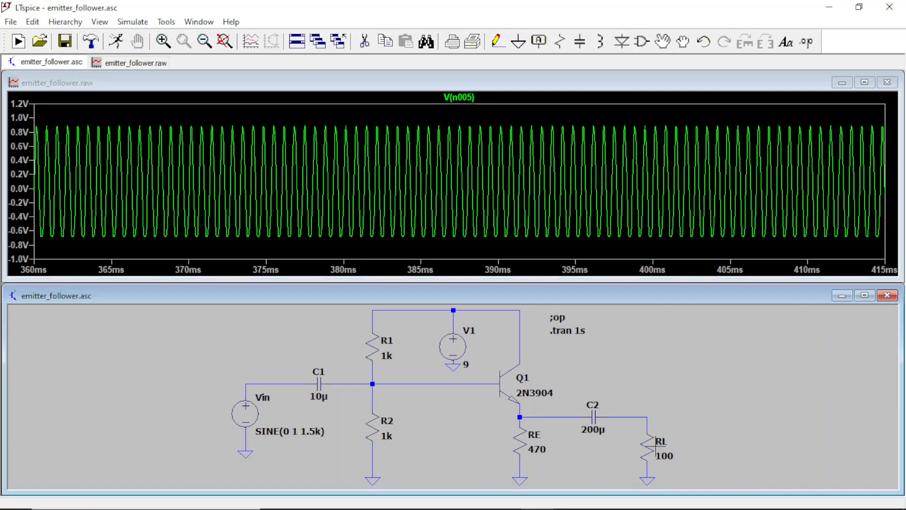
{"action": "left_click", "coordinate": [653, 444]}
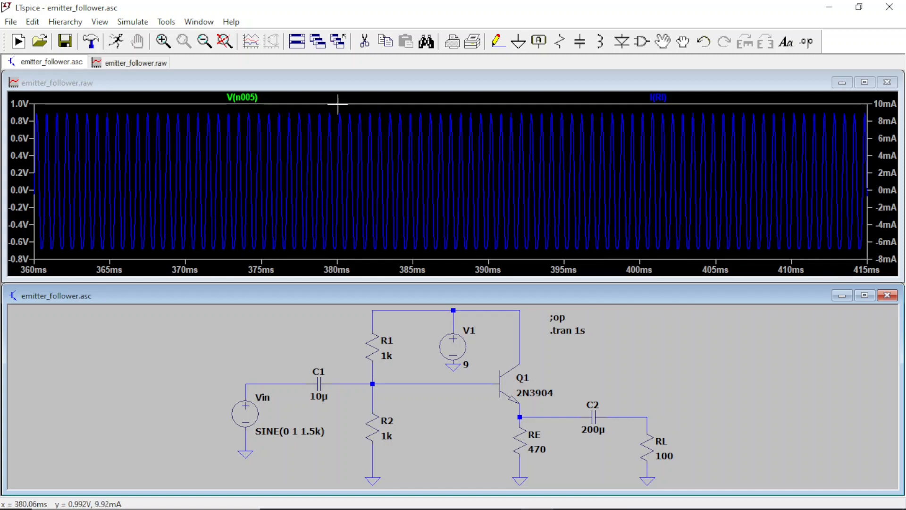
Step: Delete the load voltage and RL current traces, and close the waveform window to return to the full-size schematic
{"action": "right_click", "coordinate": [249, 98]}
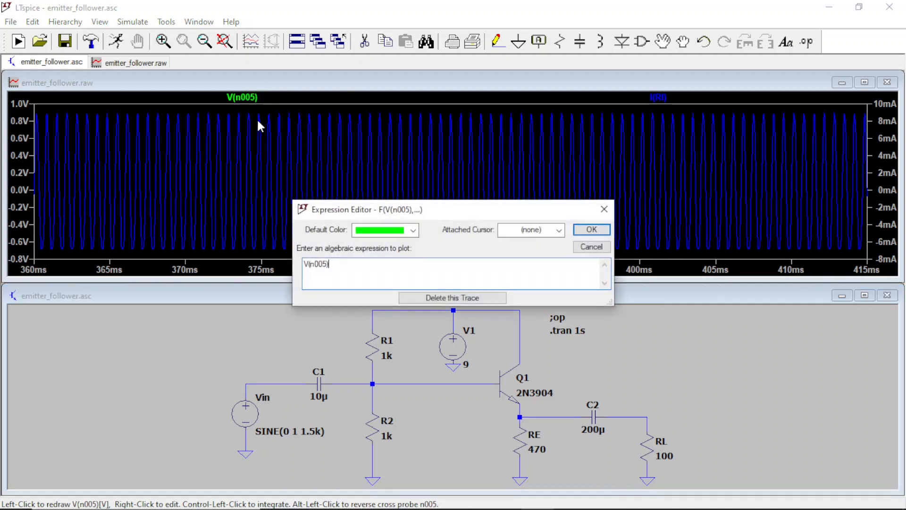
{"action": "left_click", "coordinate": [461, 299]}
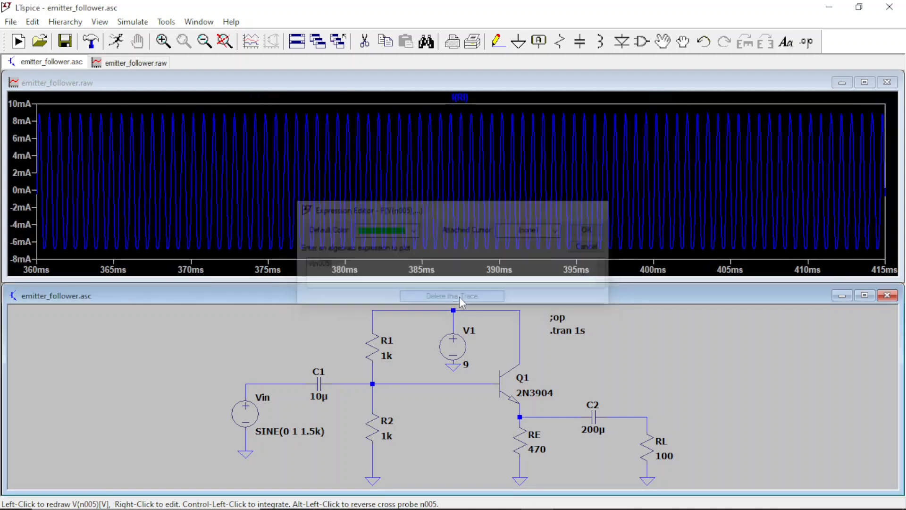
{"action": "right_click", "coordinate": [465, 99]}
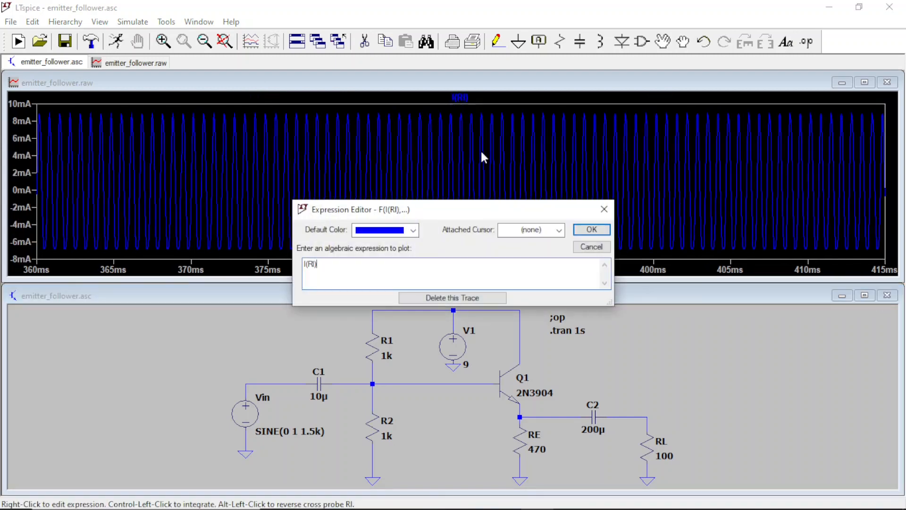
{"action": "left_click", "coordinate": [463, 298]}
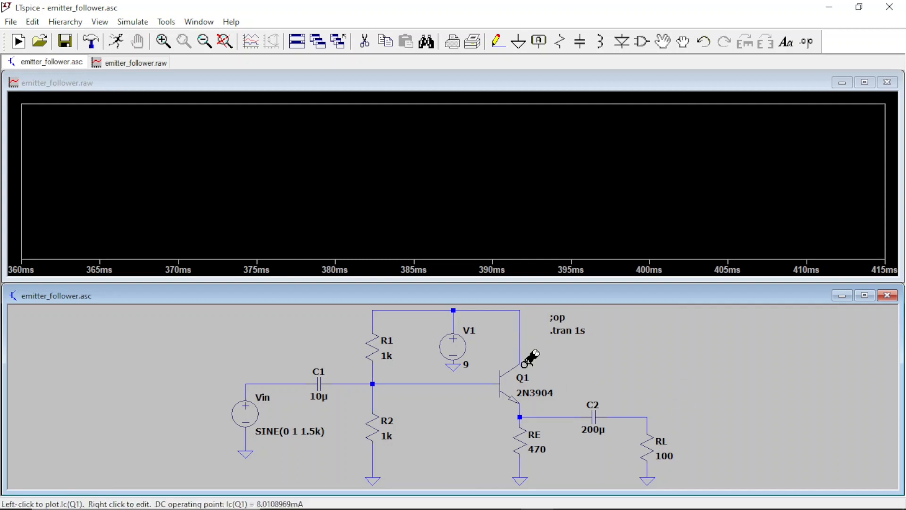
{"action": "left_click", "coordinate": [887, 83]}
{"action": "left_click", "coordinate": [864, 279]}
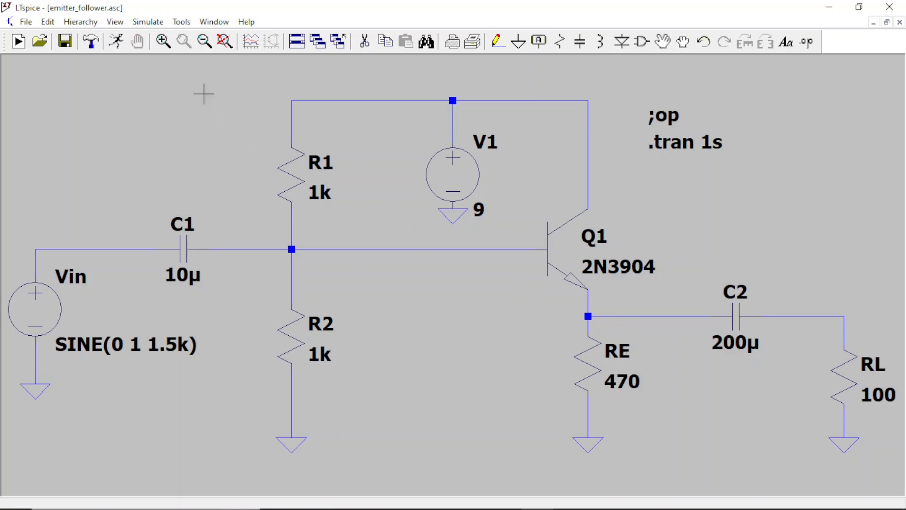
Step: Set the resistance of RE to 47 Ω and of load resistor RL to 8 Ω
{"action": "right_click", "coordinate": [597, 366]}
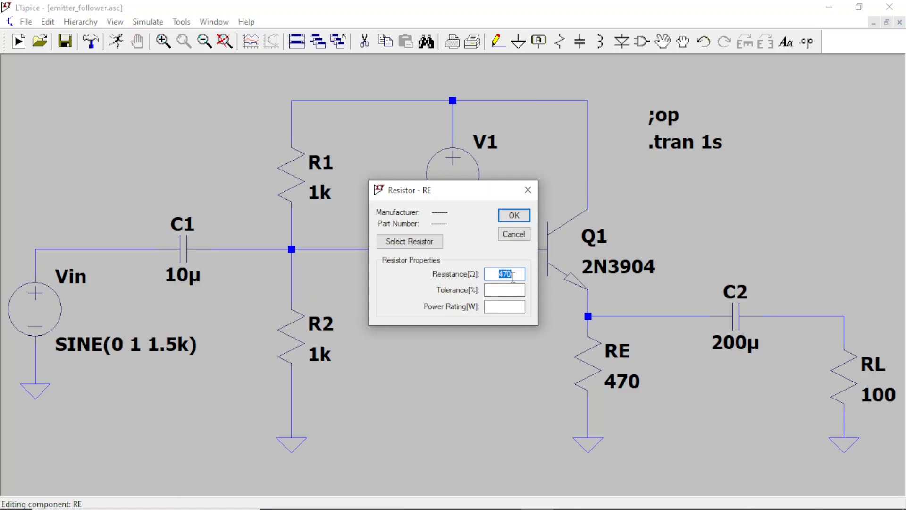
{"action": "left_click", "coordinate": [513, 276]}
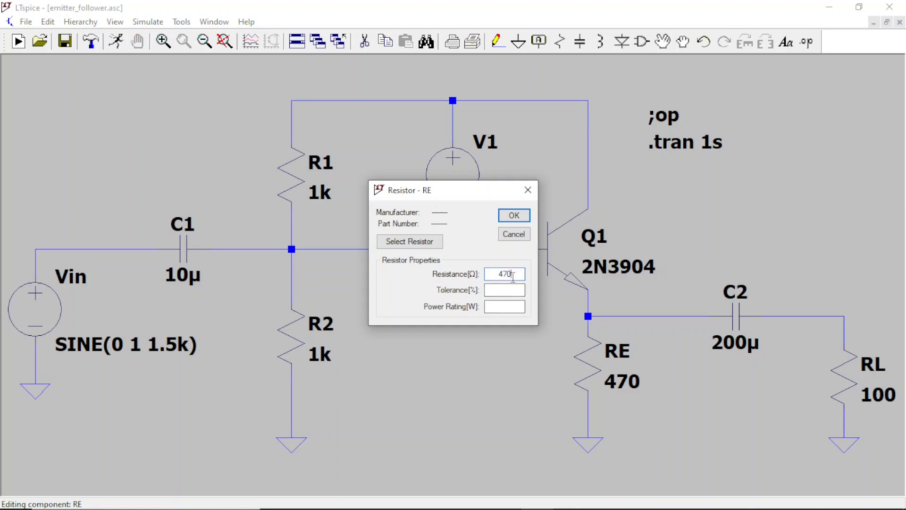
{"action": "left_click", "coordinate": [514, 216]}
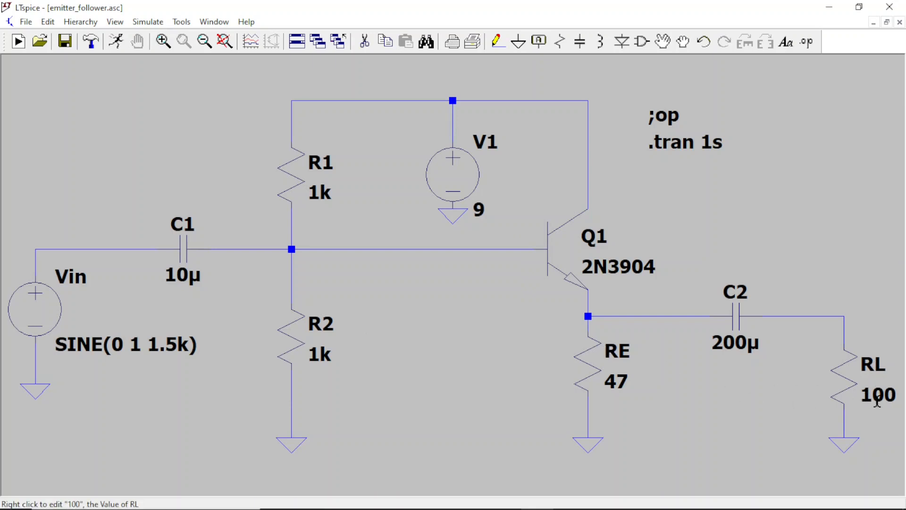
{"action": "right_click", "coordinate": [859, 387]}
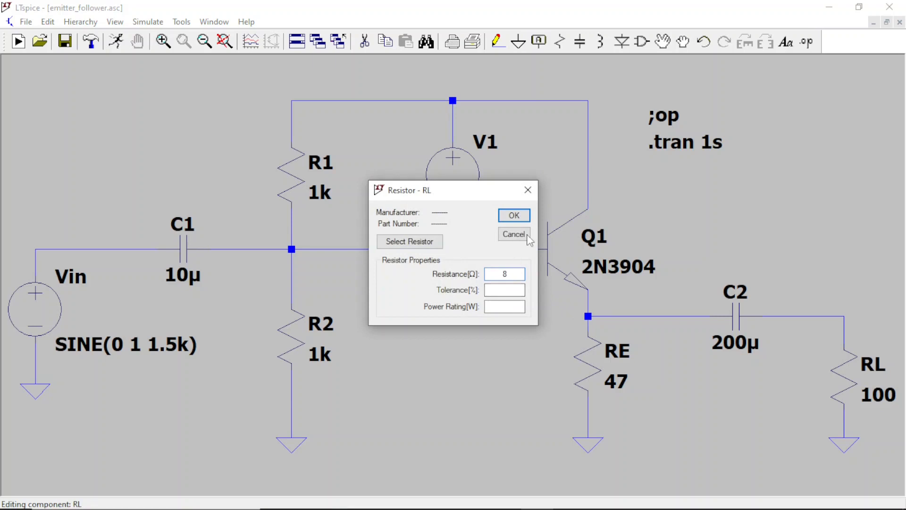
{"action": "left_click", "coordinate": [513, 215]}
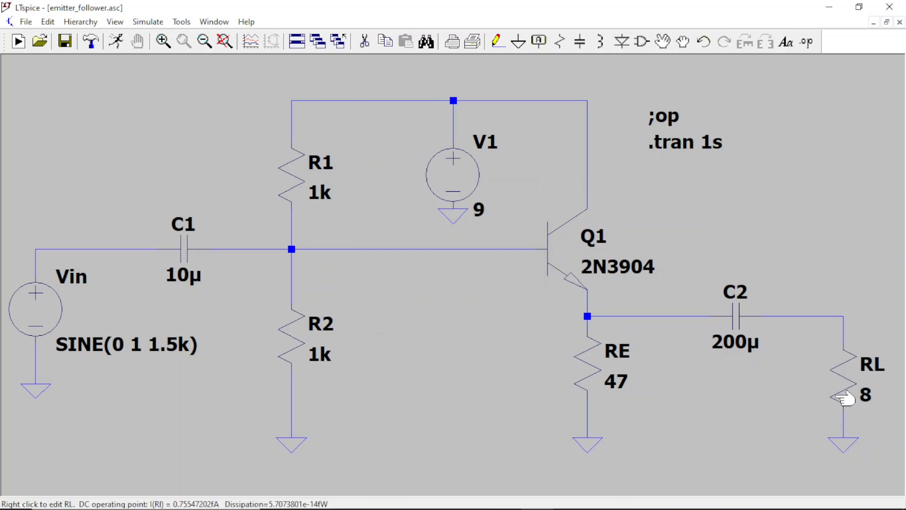
Step: Rerun the transient simulation and plot the voltage at RL's upper node, the current through RL, and RL's power dissipation
{"action": "left_click", "coordinate": [118, 44]}
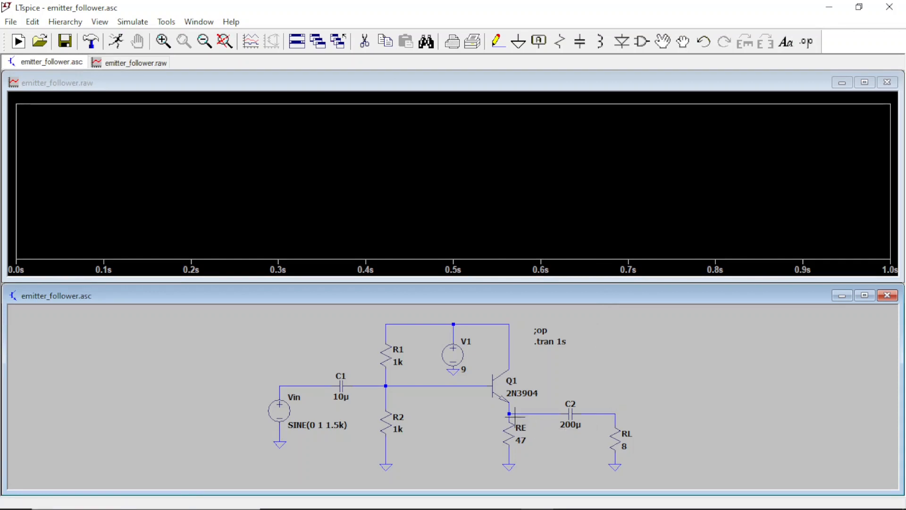
{"action": "left_click", "coordinate": [616, 414]}
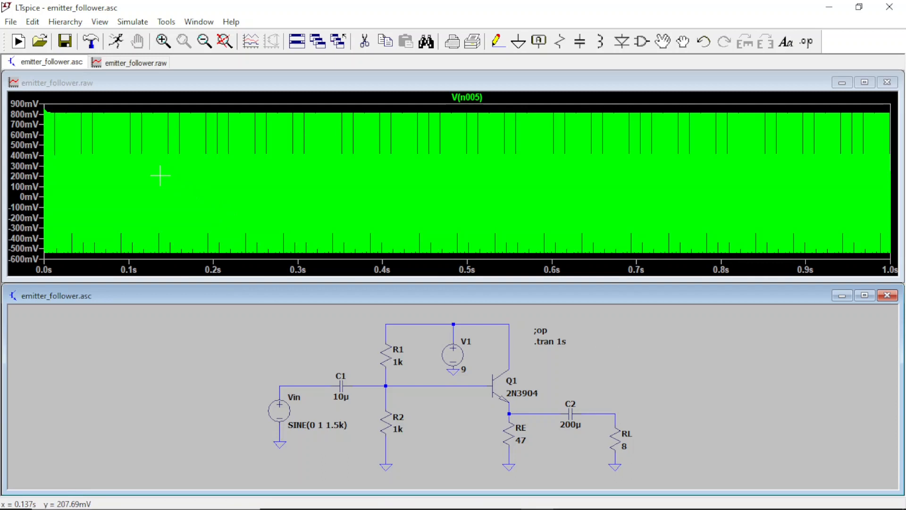
{"action": "left_click", "coordinate": [620, 435]}
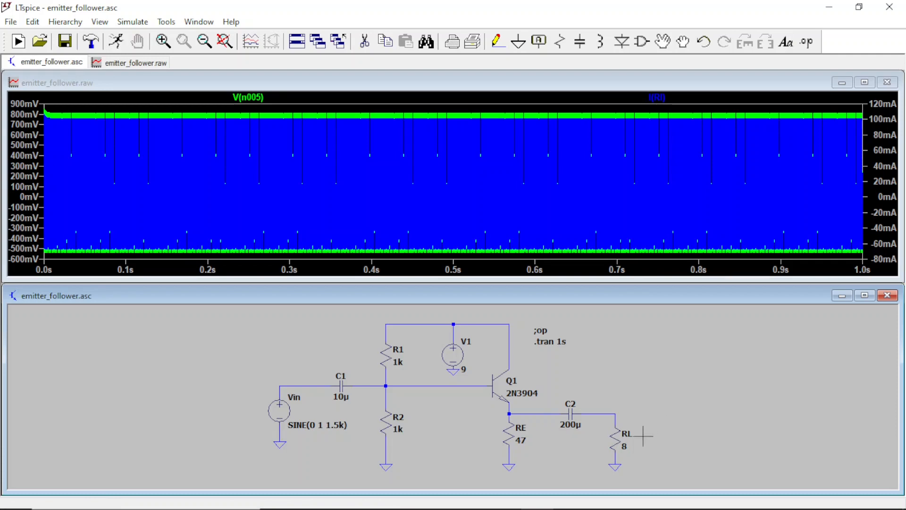
{"action": "left_click", "coordinate": [616, 439], "text": "alt"}
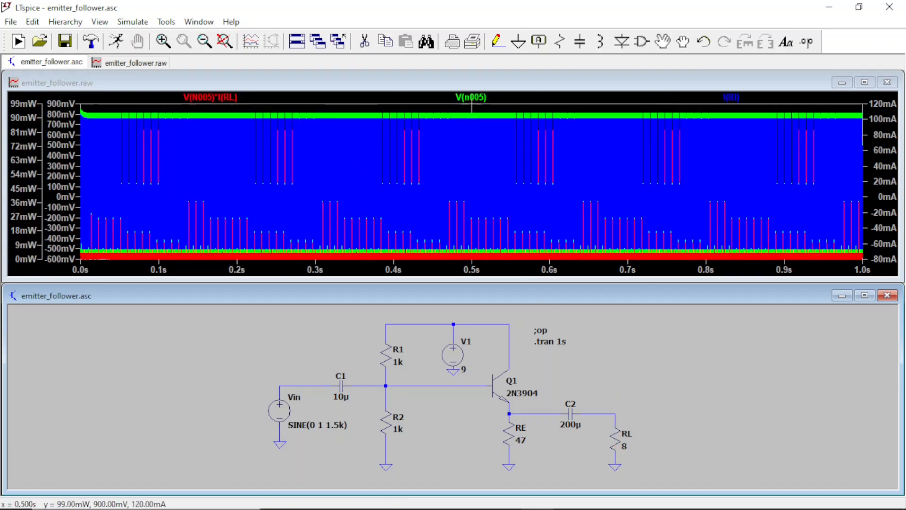
Step: Remove the load voltage and RL current traces, and check the average of RL's power waveform over the full interval
{"action": "right_click", "coordinate": [480, 97]}
{"action": "left_click", "coordinate": [468, 297]}
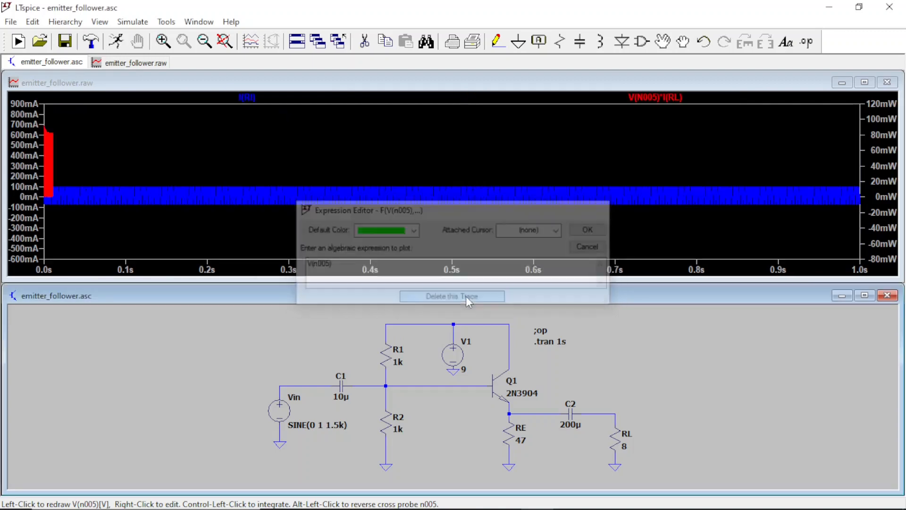
{"action": "right_click", "coordinate": [257, 98]}
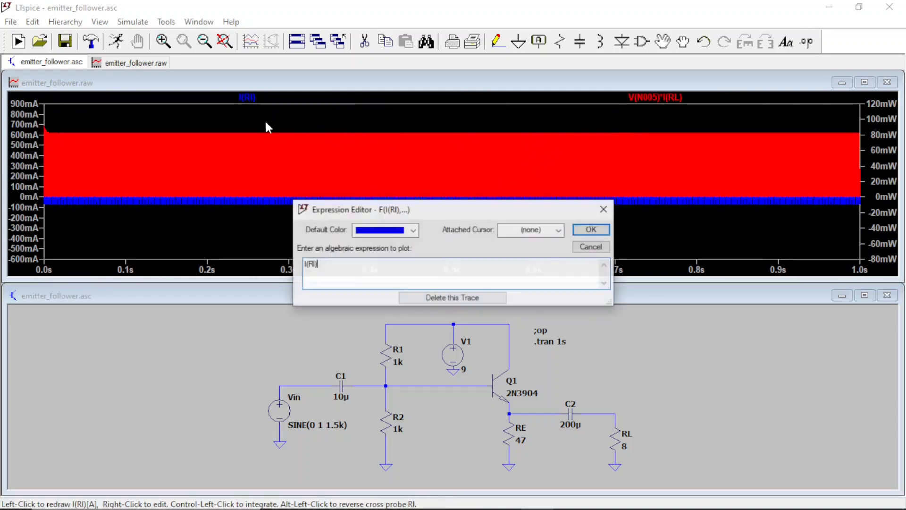
{"action": "left_click", "coordinate": [438, 297]}
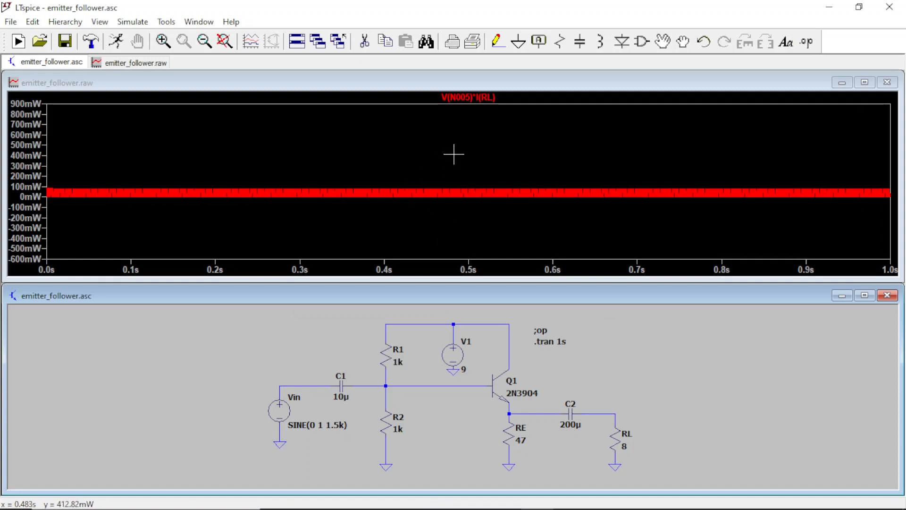
{"action": "left_click", "coordinate": [476, 98], "text": "ctrl"}
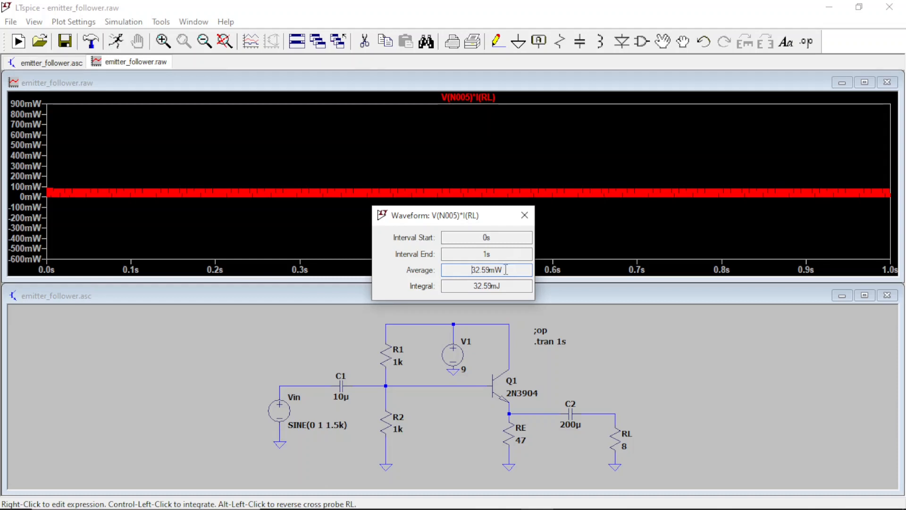
{"action": "left_click", "coordinate": [524, 215]}
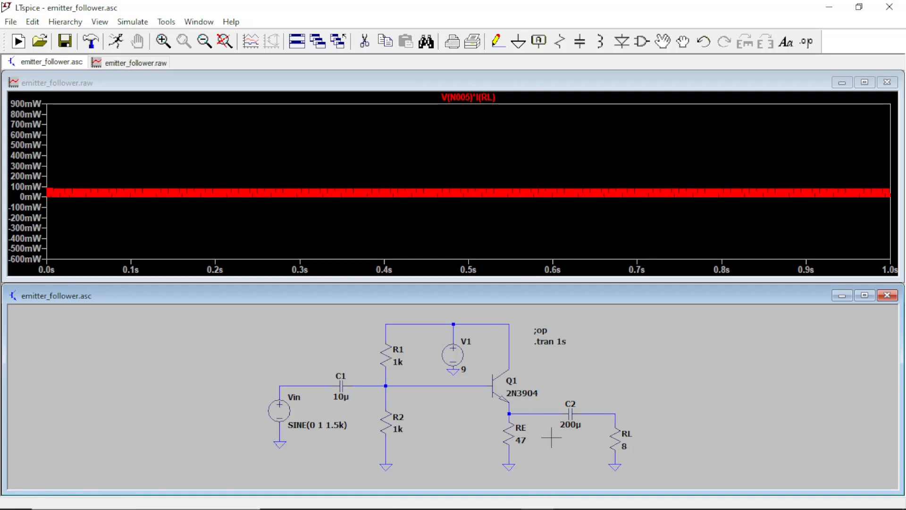
Step: Replace RL's power trace with RE's power dissipation and check its average over the full interval
{"action": "left_click", "coordinate": [510, 431], "text": "alt"}
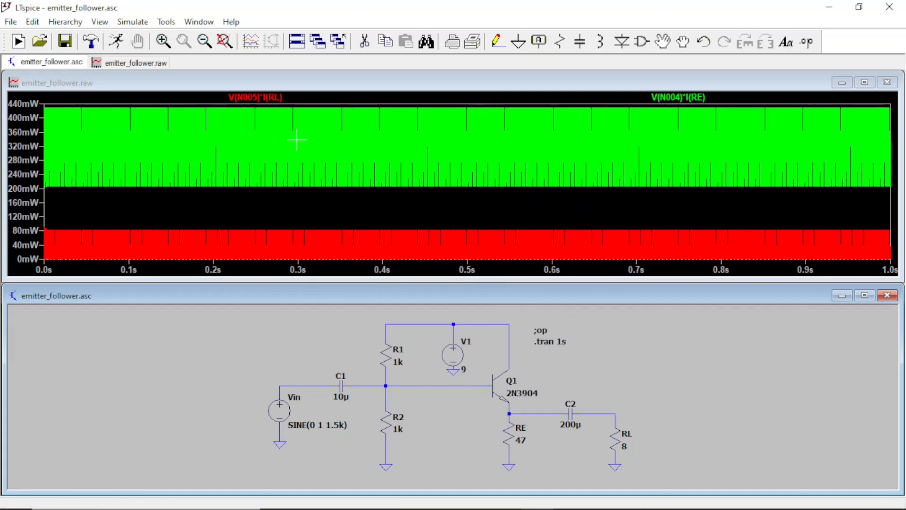
{"action": "right_click", "coordinate": [257, 99]}
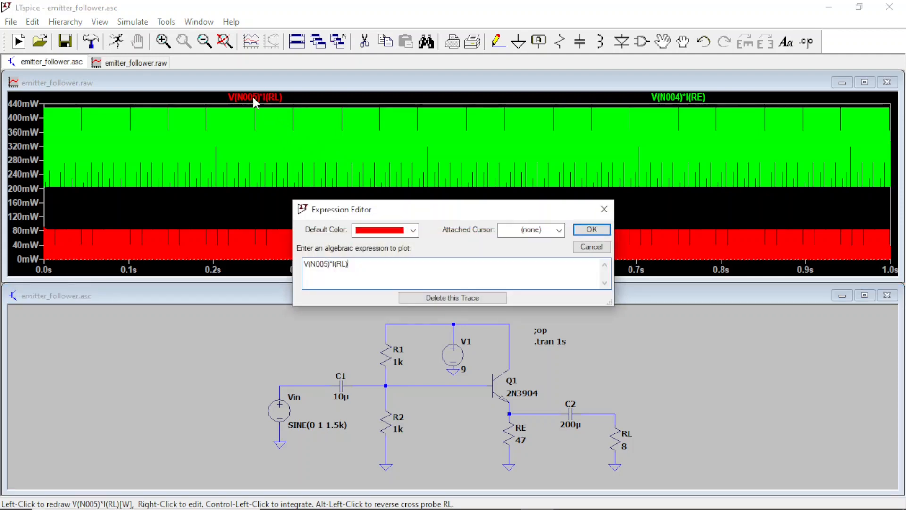
{"action": "left_click", "coordinate": [469, 298]}
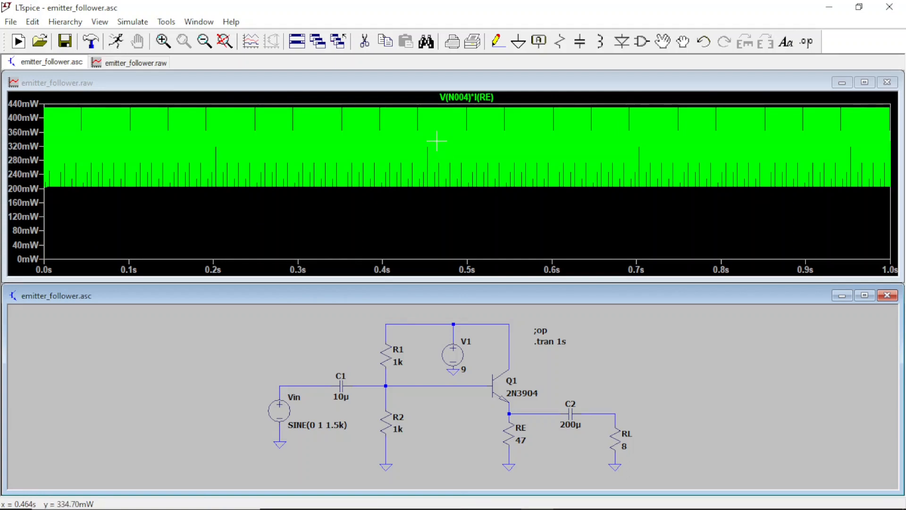
{"action": "left_click", "coordinate": [476, 98], "text": "ctrl"}
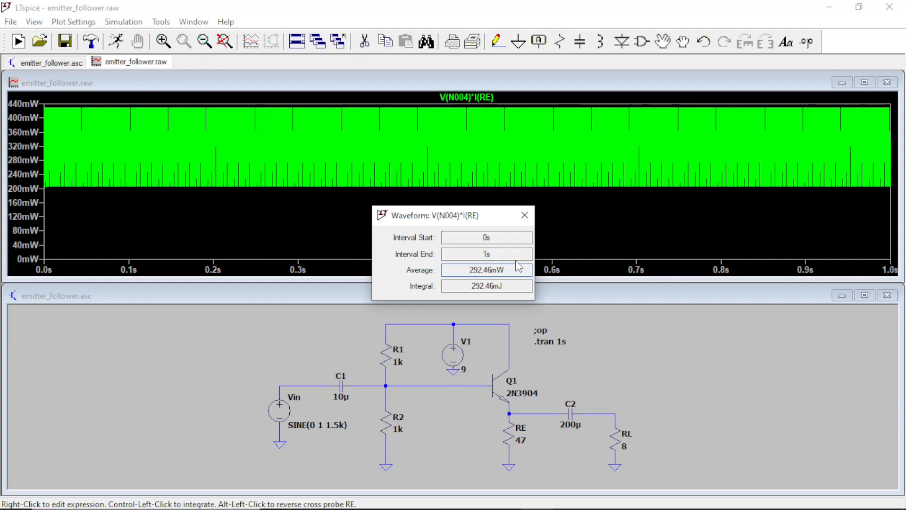
{"action": "left_click", "coordinate": [524, 216]}
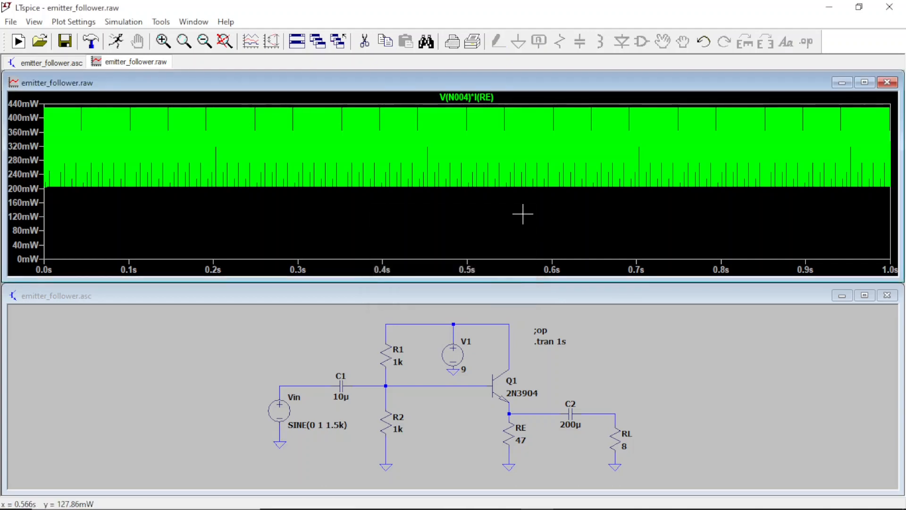